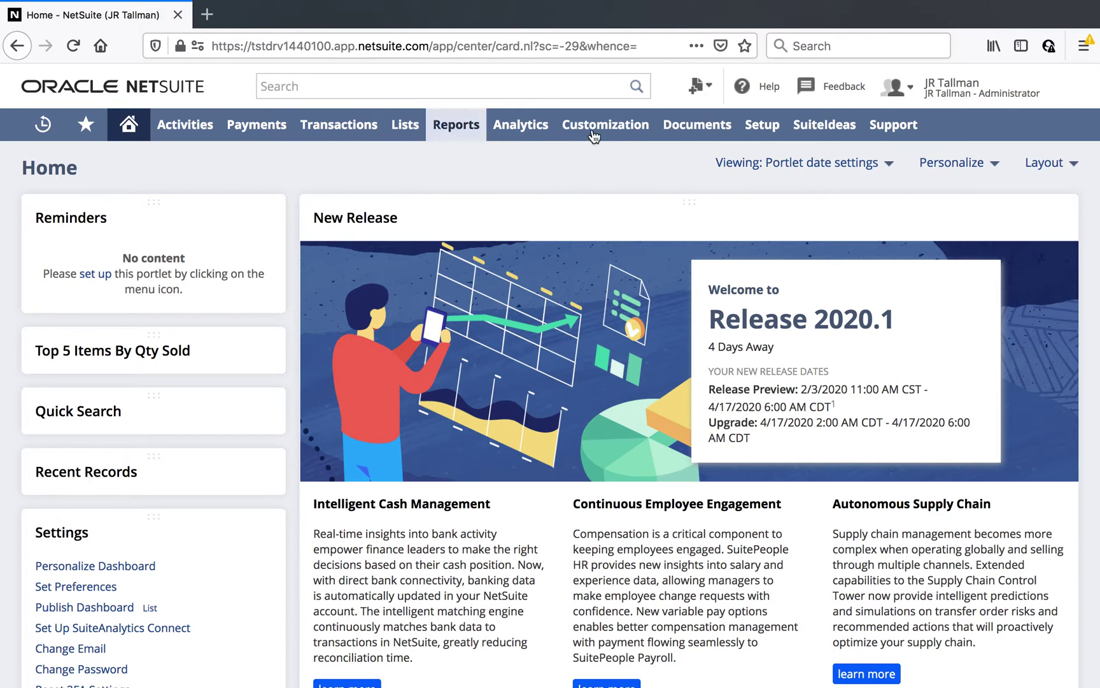
pyautogui.moveTo(610, 131)
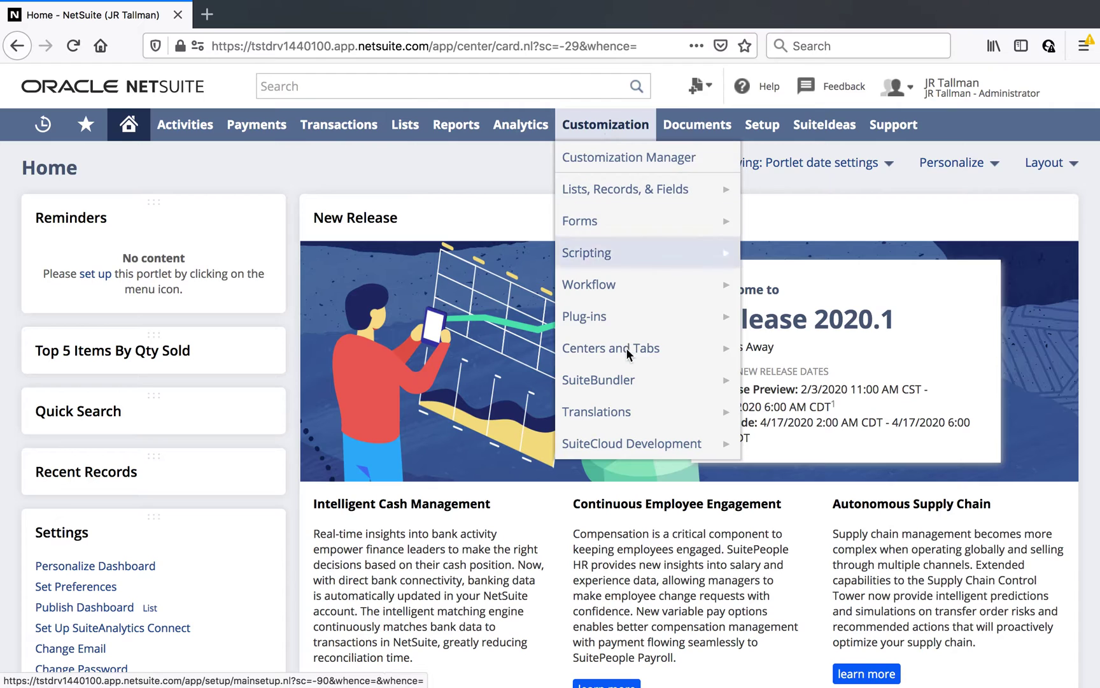
pyautogui.moveTo(603, 382)
pyautogui.moveTo(796, 417)
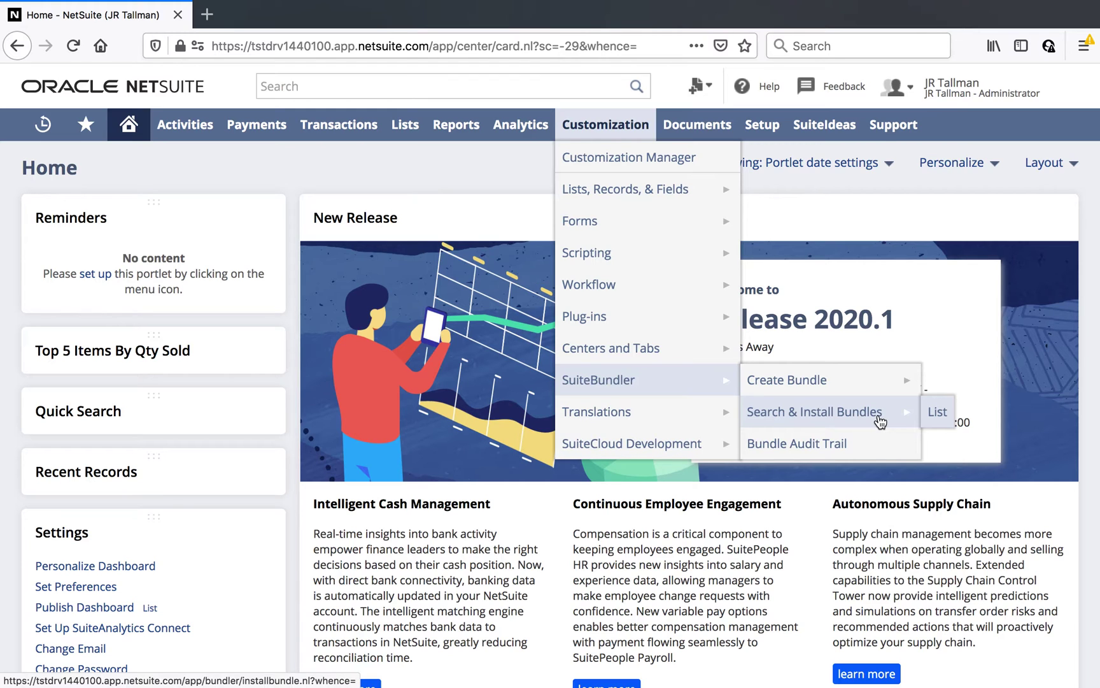
# Step: Open the list of payment file templates and page forward to the Positive Pay formats
pyautogui.moveTo(256, 137)
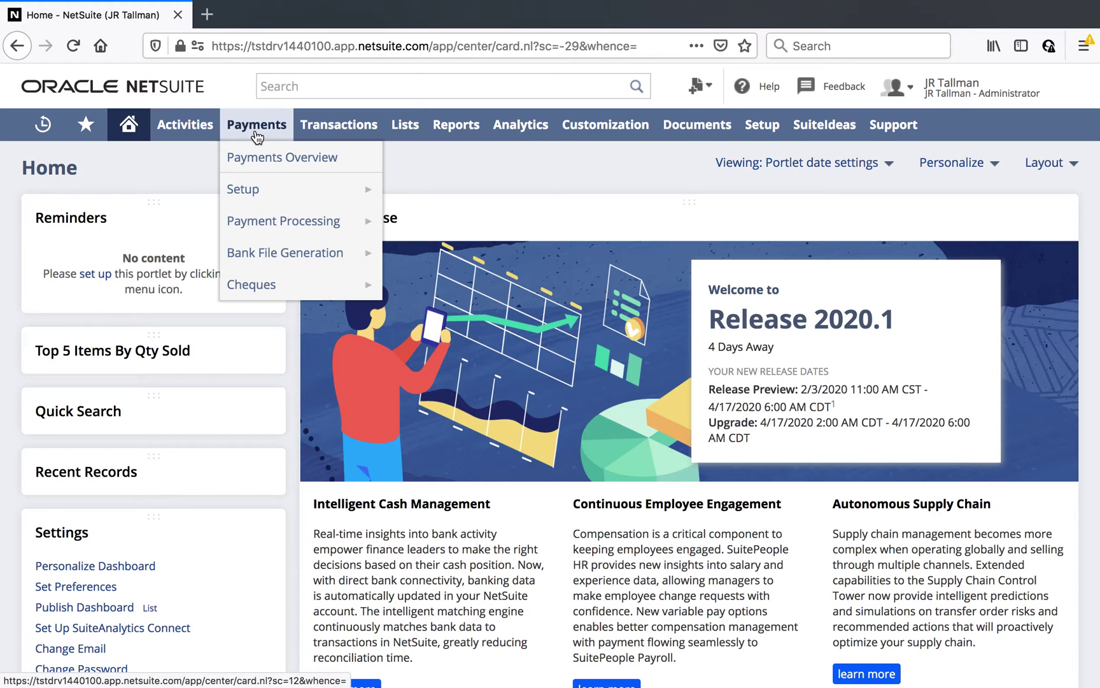
pyautogui.moveTo(261, 181)
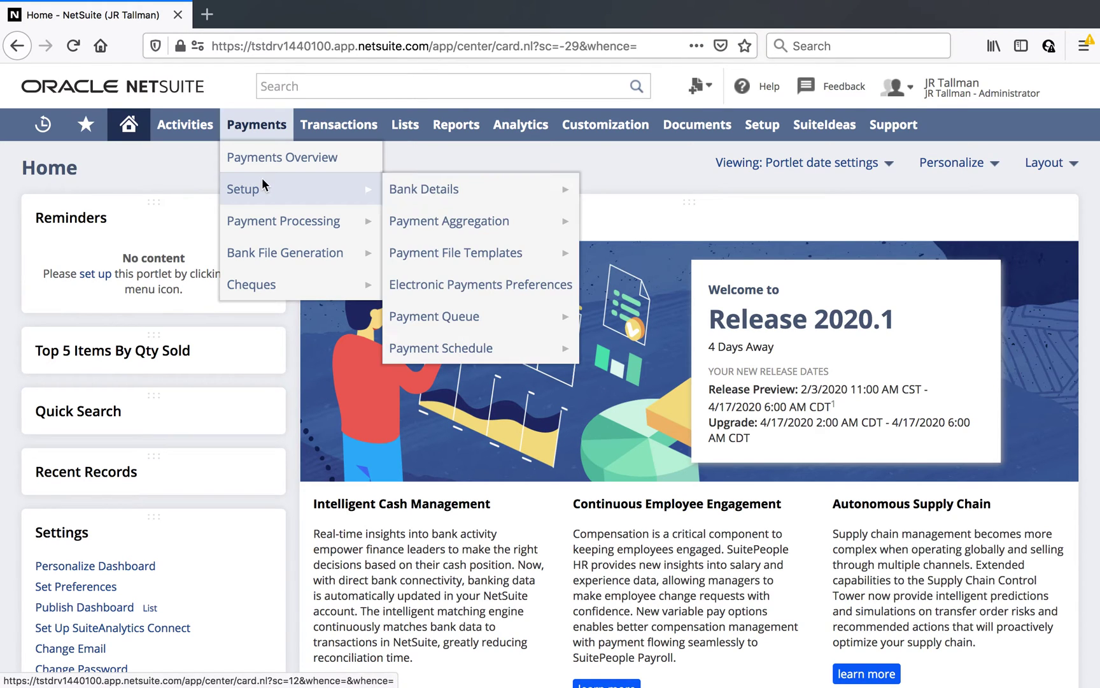
pyautogui.moveTo(449, 252)
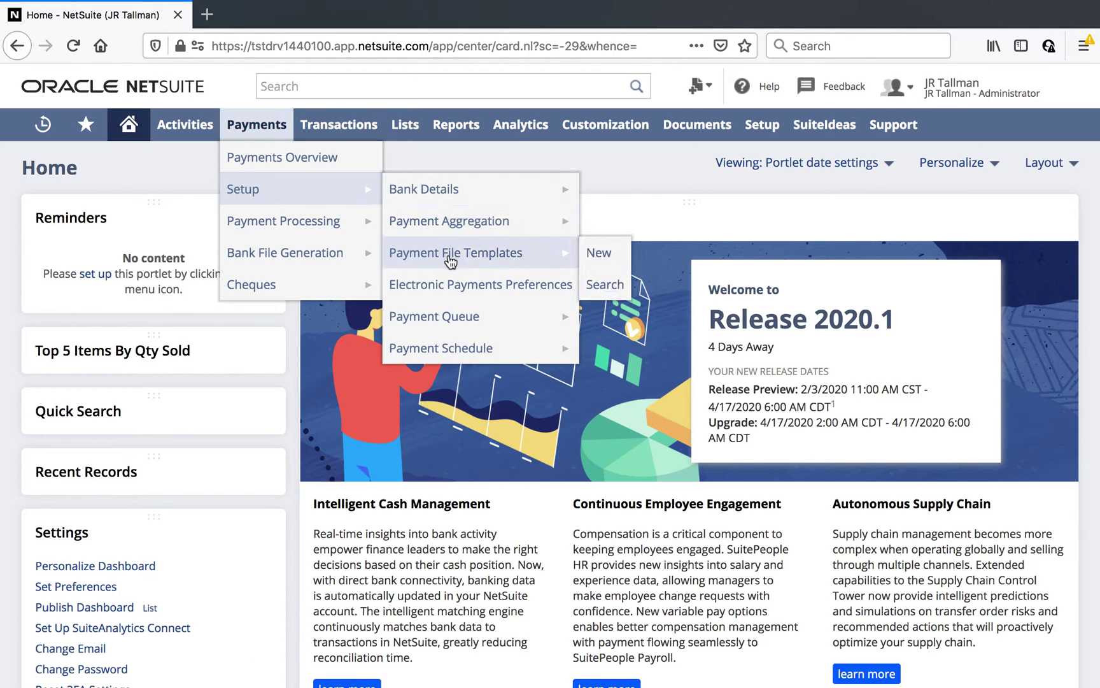
pyautogui.click(493, 253)
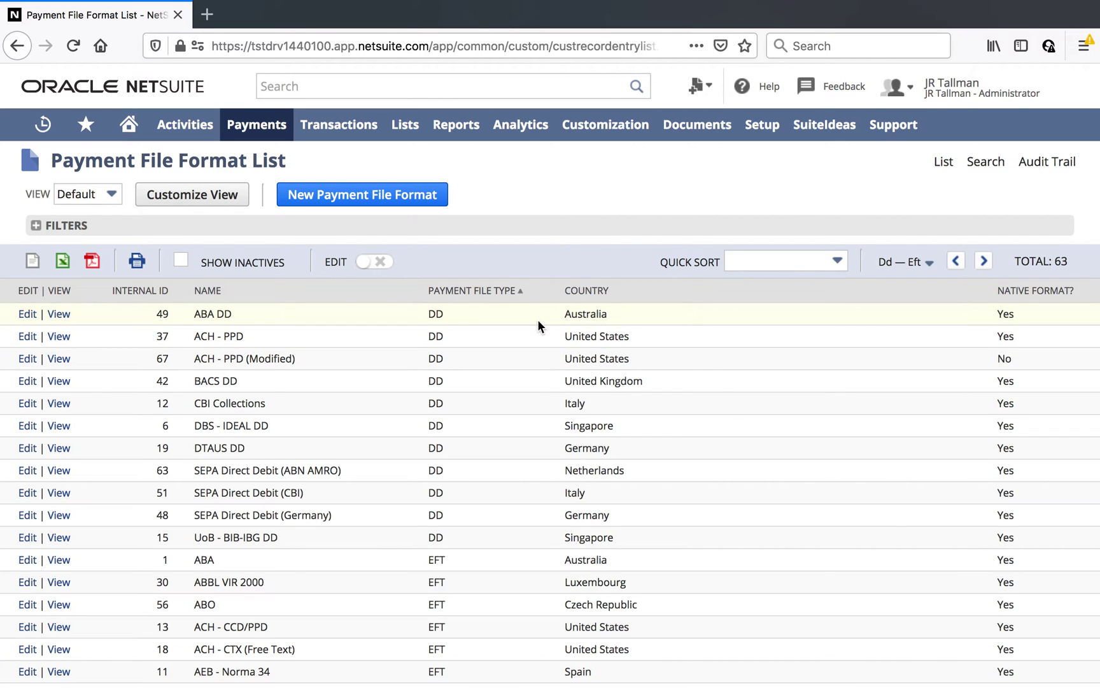
pyautogui.click(983, 262)
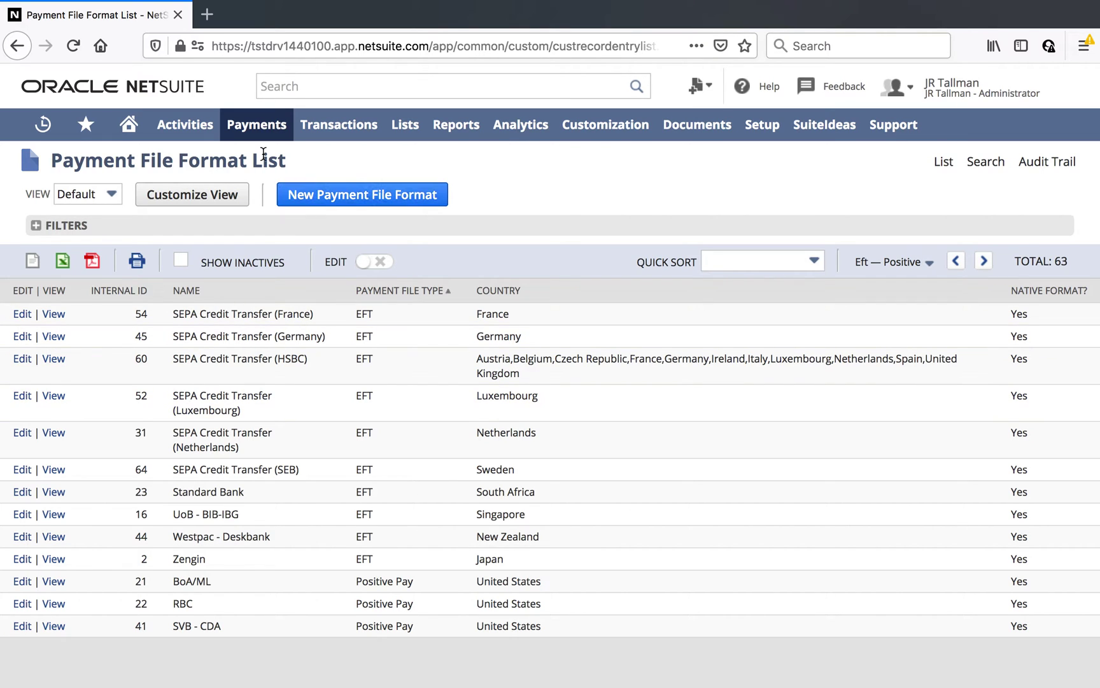
# Step: From the company bank details list, start a new record and name it "Positive Pay - Test"
pyautogui.moveTo(256, 131)
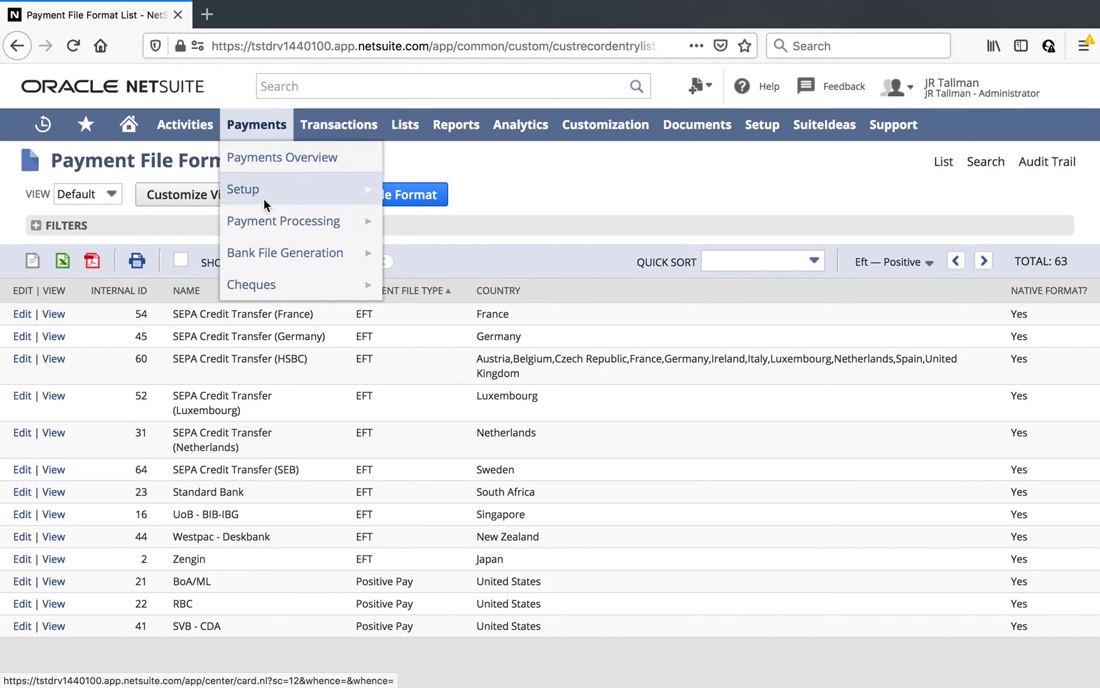
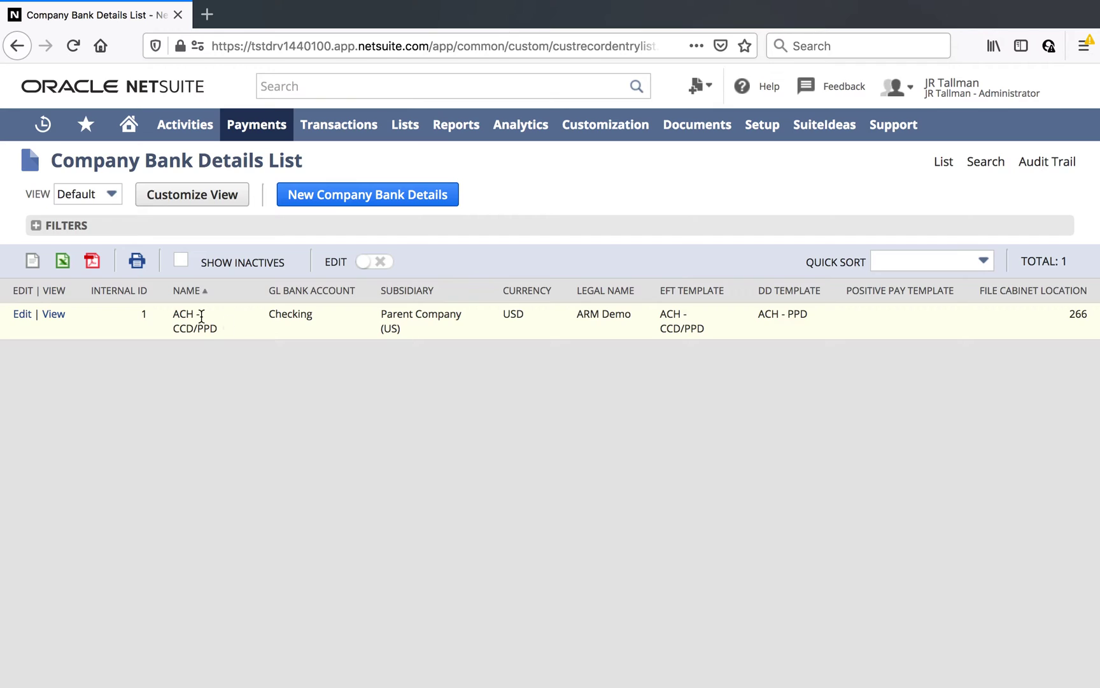
pyautogui.click(340, 209)
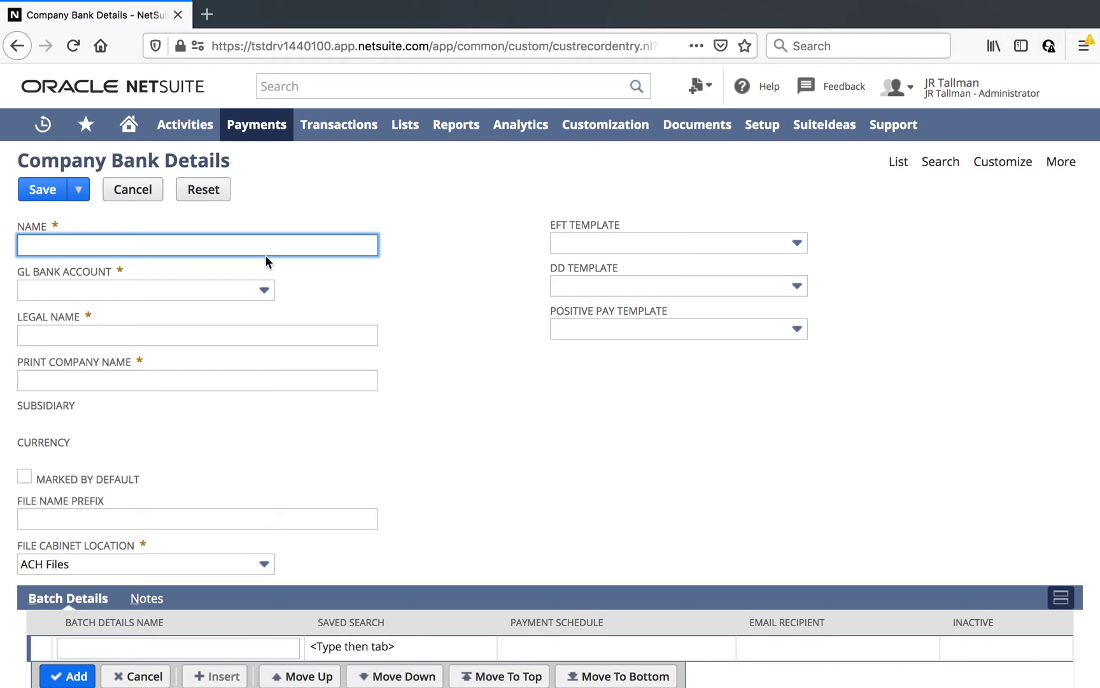
pyautogui.write('Postiv')
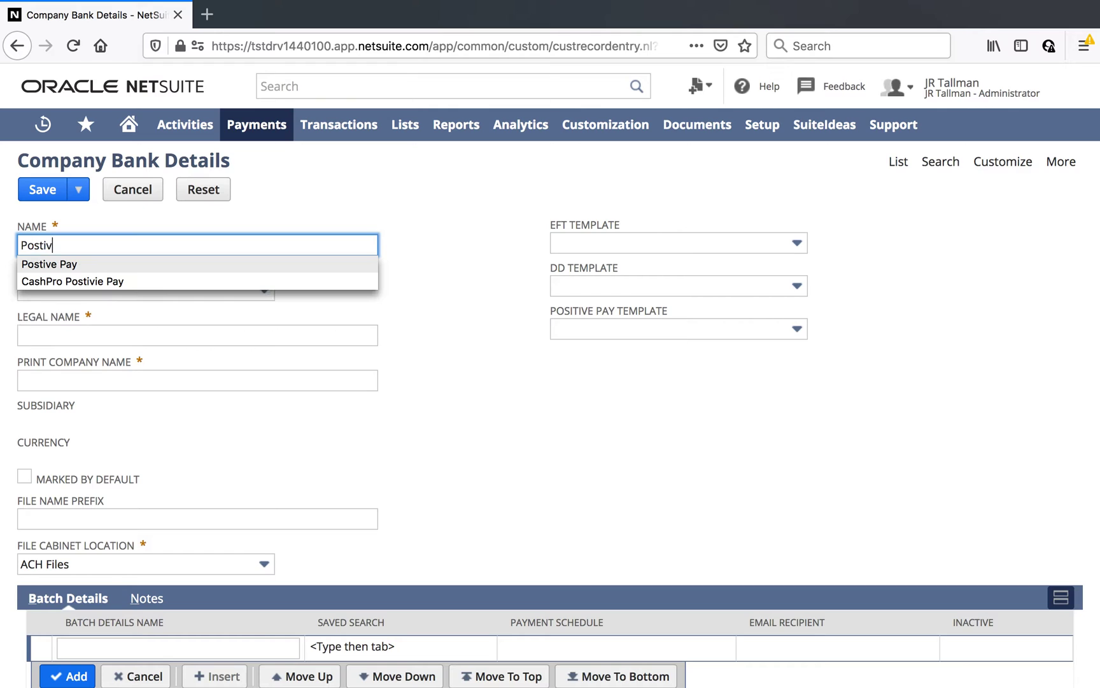
pyautogui.write('e')
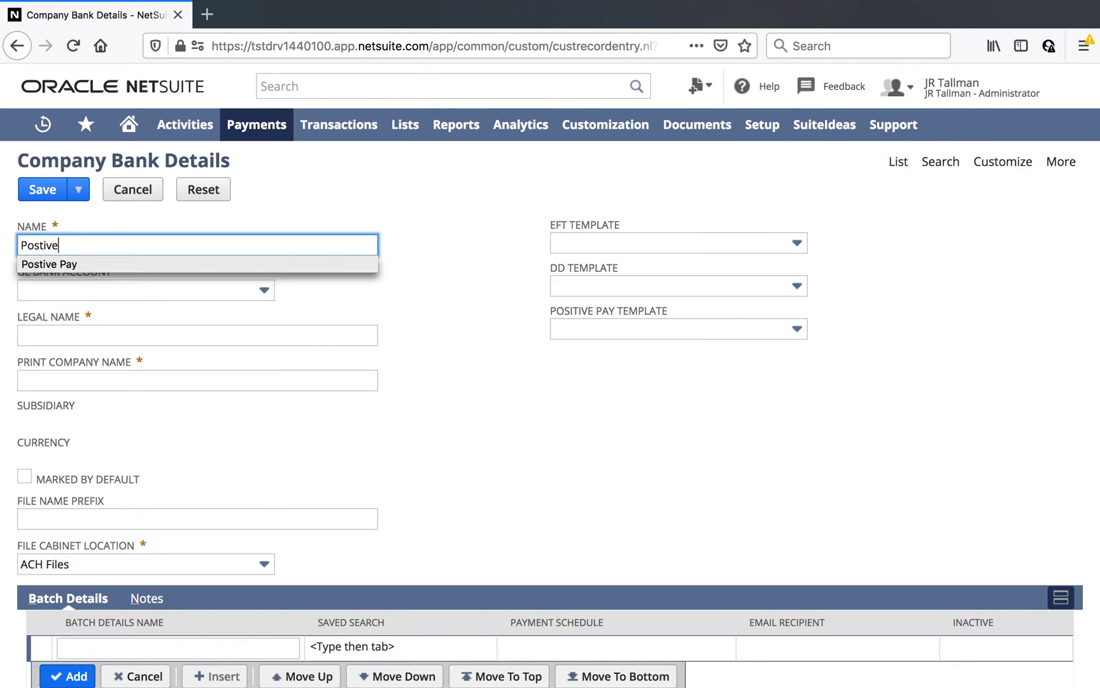
pyautogui.write(' Pay - TEST')
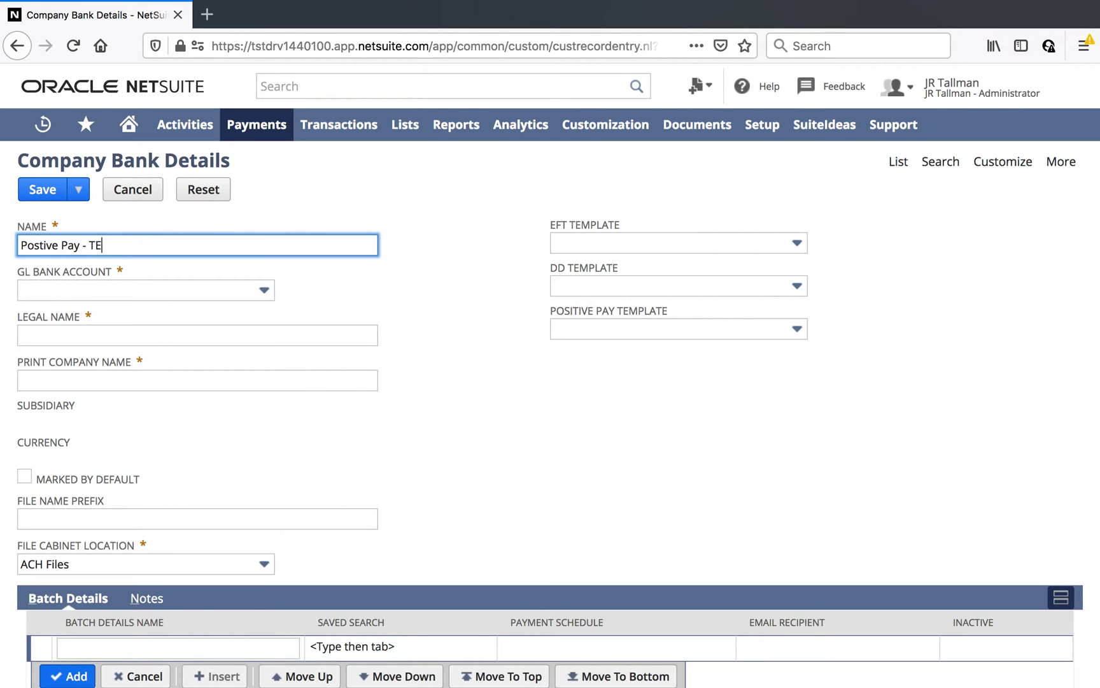
pyautogui.click(322, 281)
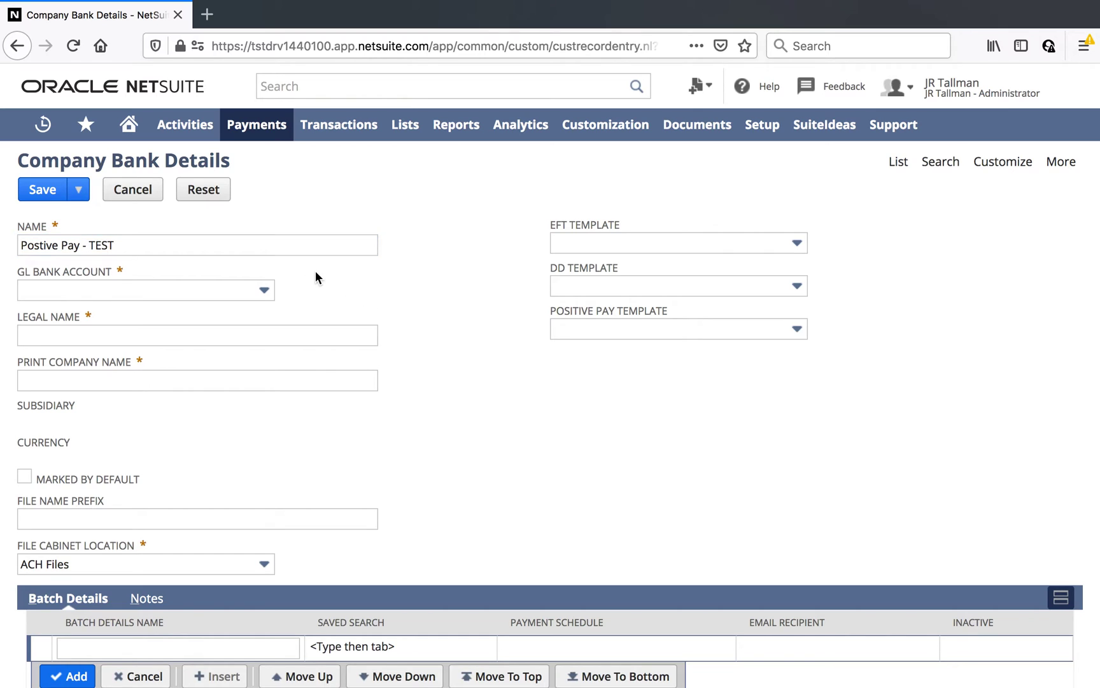
pyautogui.click(39, 246)
pyautogui.write('i')
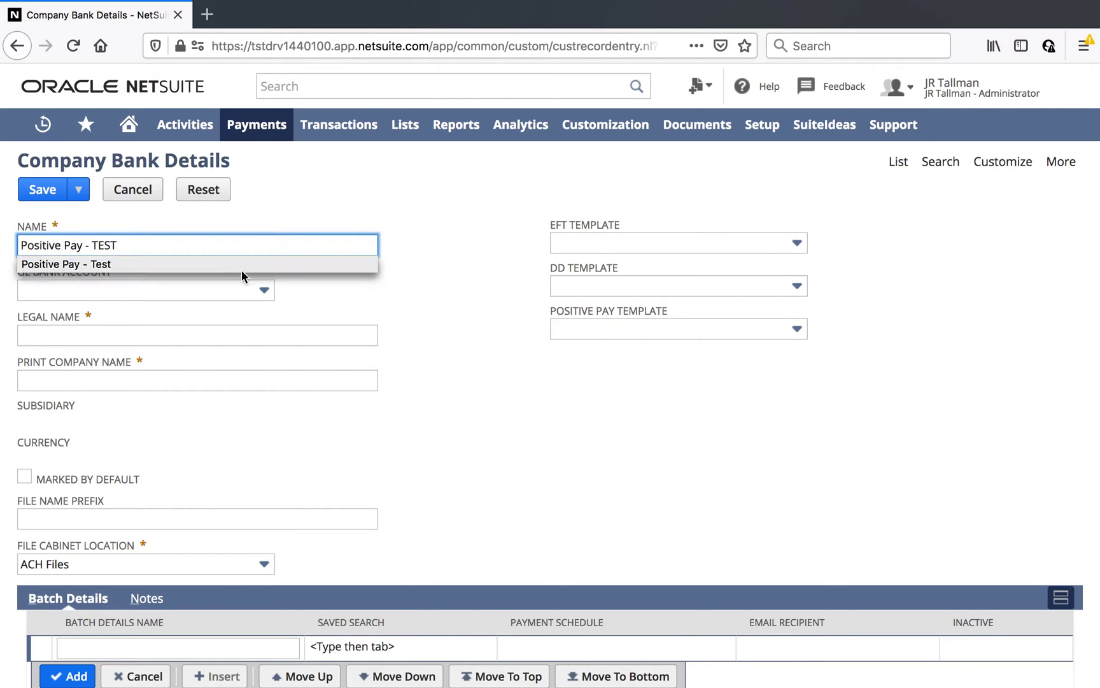
pyautogui.click(285, 265)
pyautogui.click(421, 298)
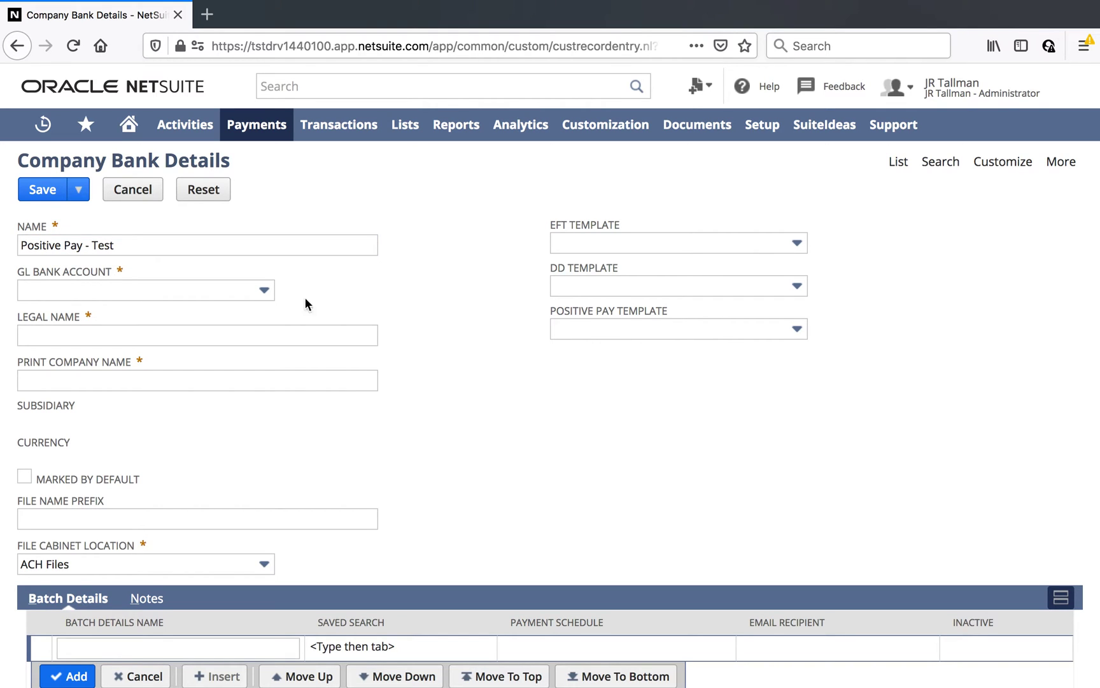
# Step: Set the new bank details record's GL bank account to 1000 Checking
pyautogui.click(240, 291)
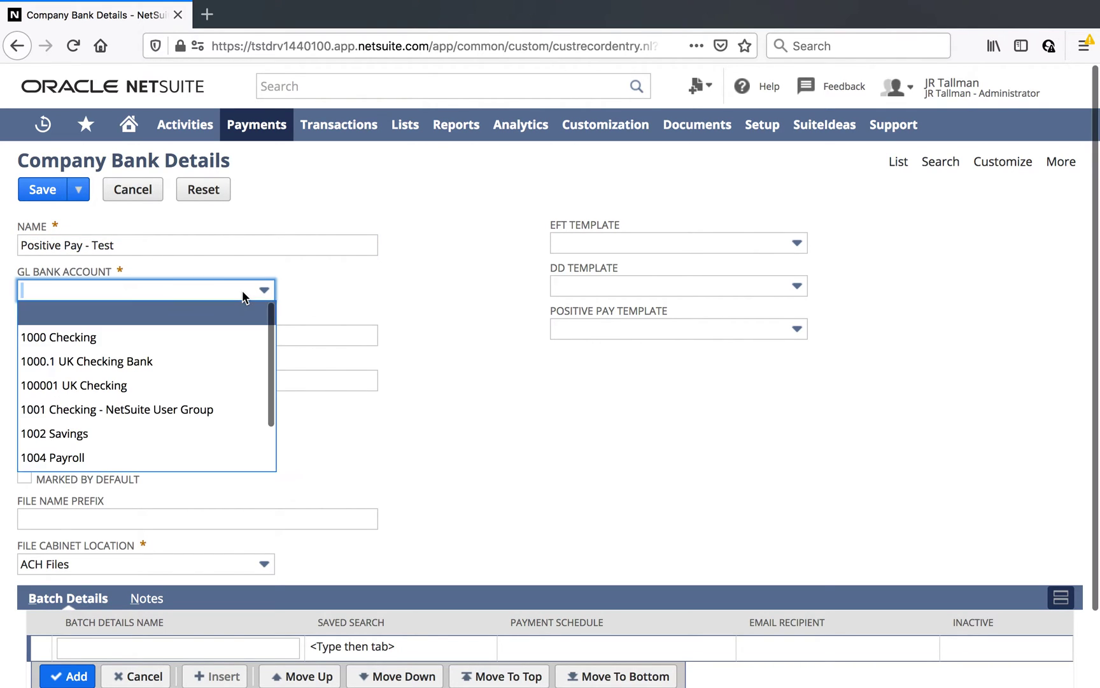
pyautogui.click(199, 345)
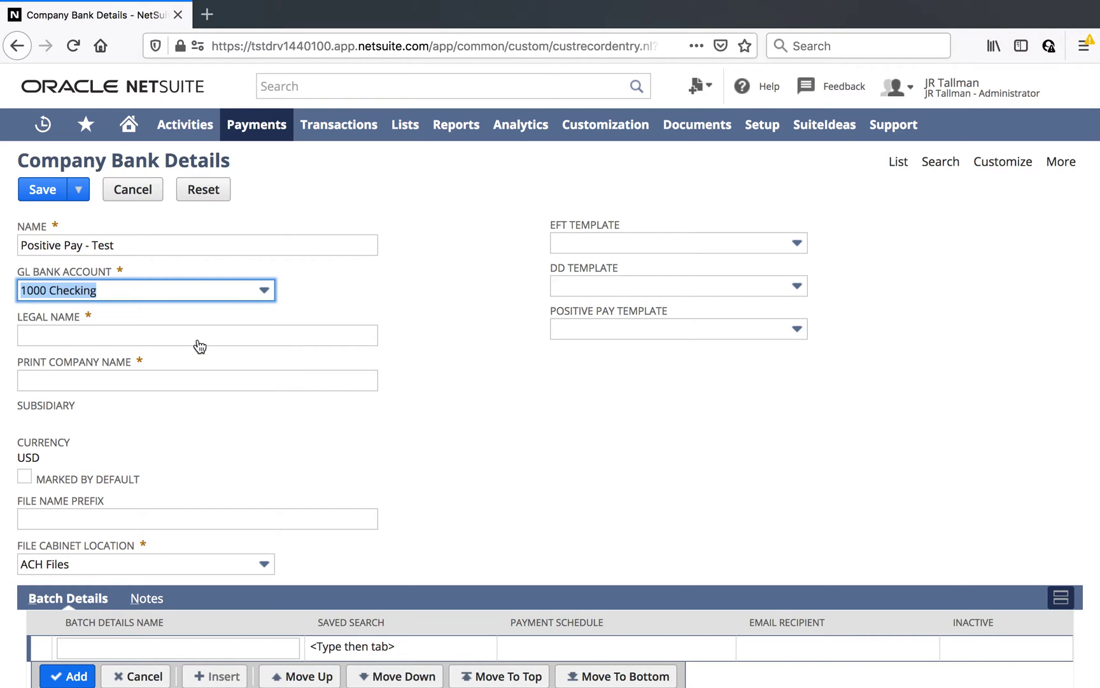
pyautogui.click(347, 293)
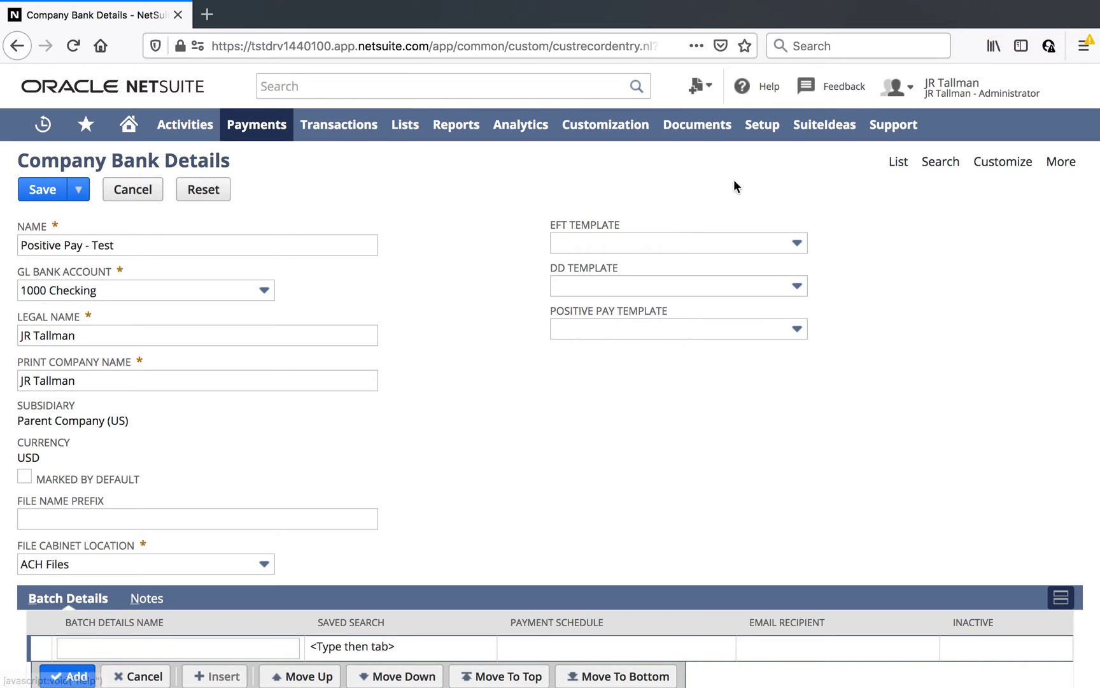
pyautogui.moveTo(700, 136)
pyautogui.moveTo(697, 189)
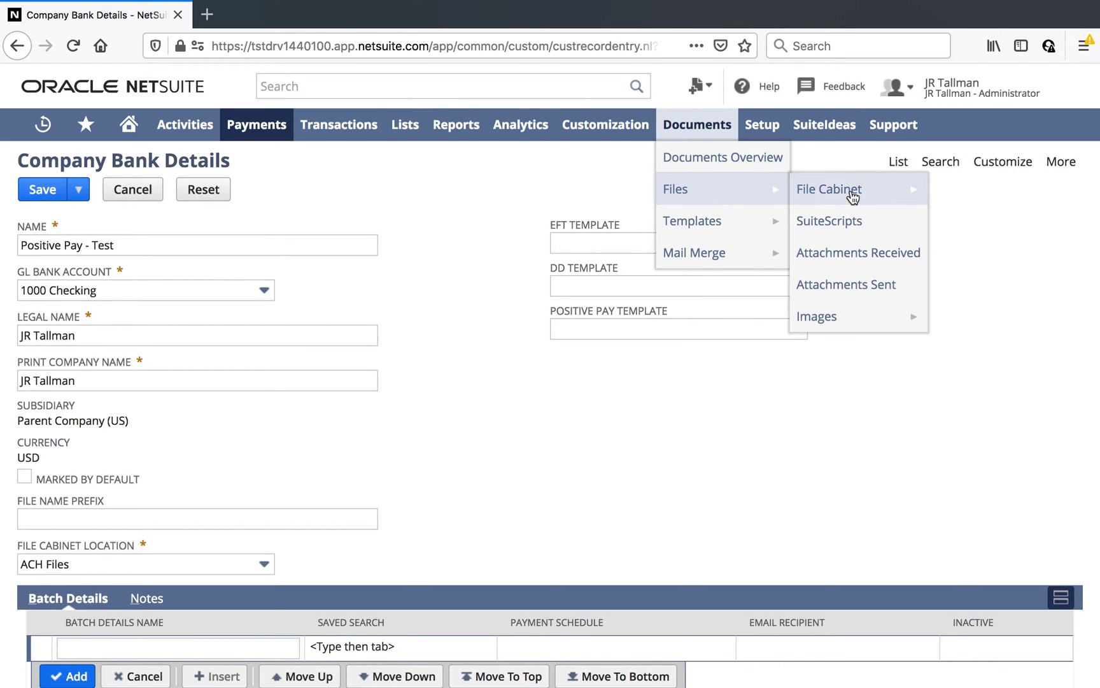
pyautogui.moveTo(857, 197)
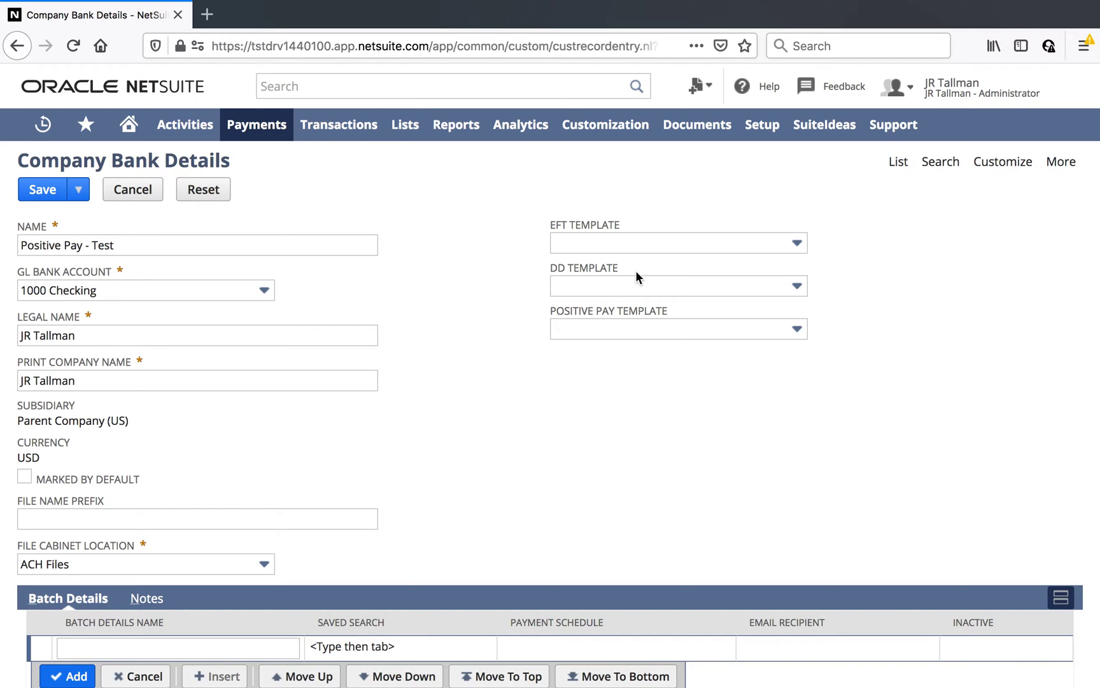
# Step: Assign the BoA/ML positive pay template to the bank details record
pyautogui.click(650, 328)
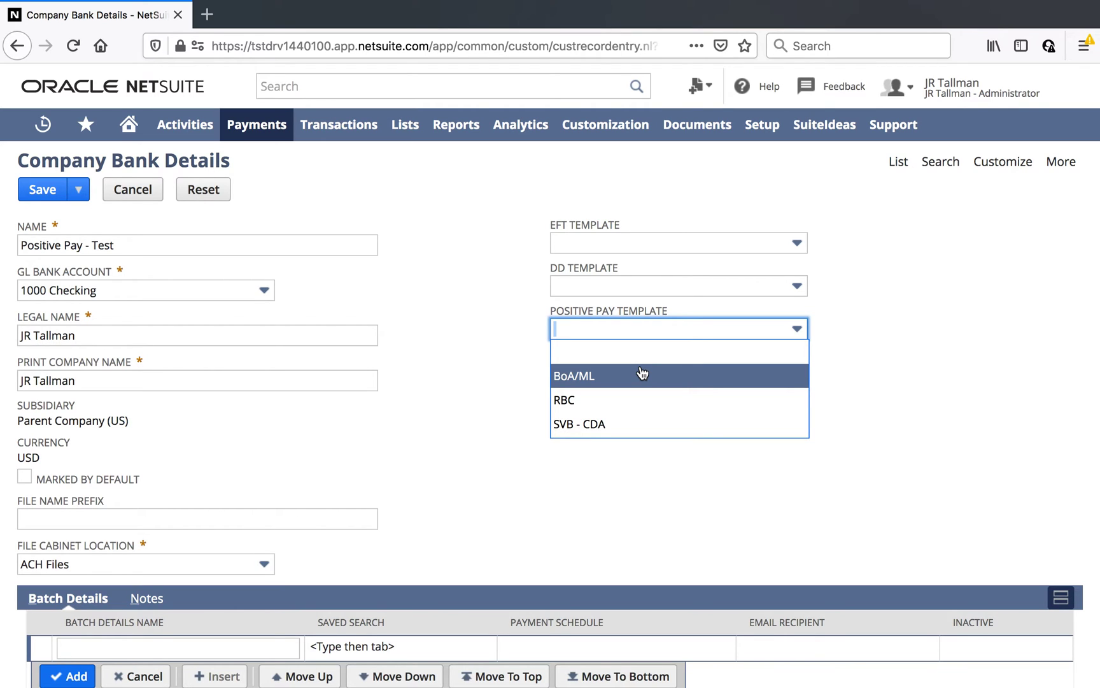
pyautogui.click(700, 385)
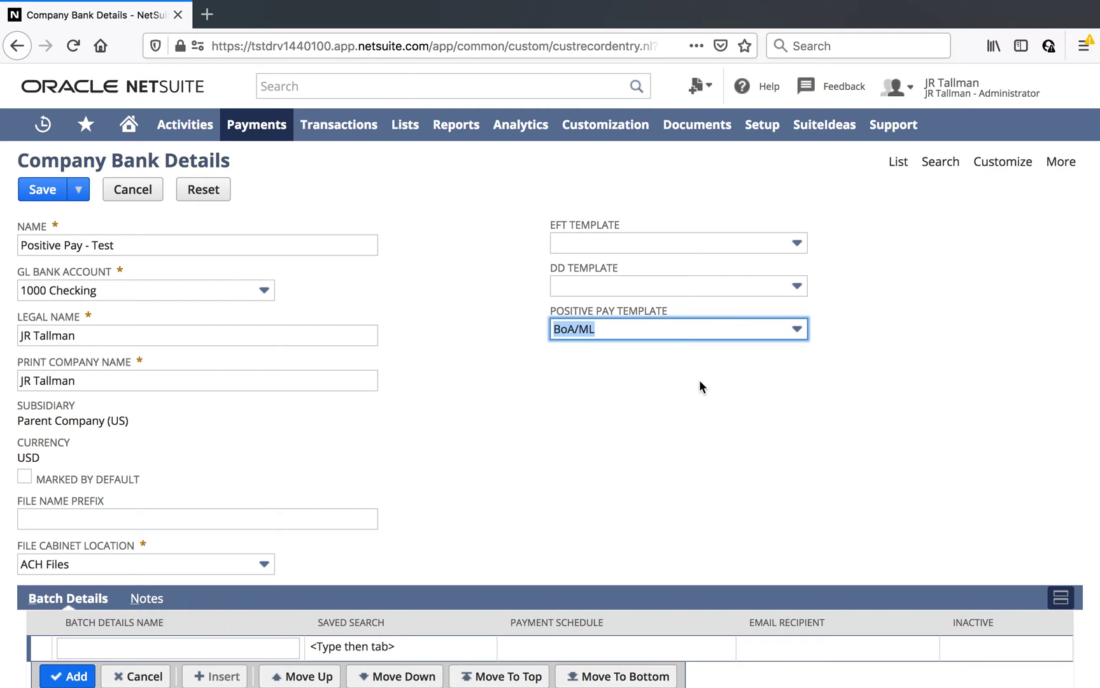
pyautogui.click(616, 407)
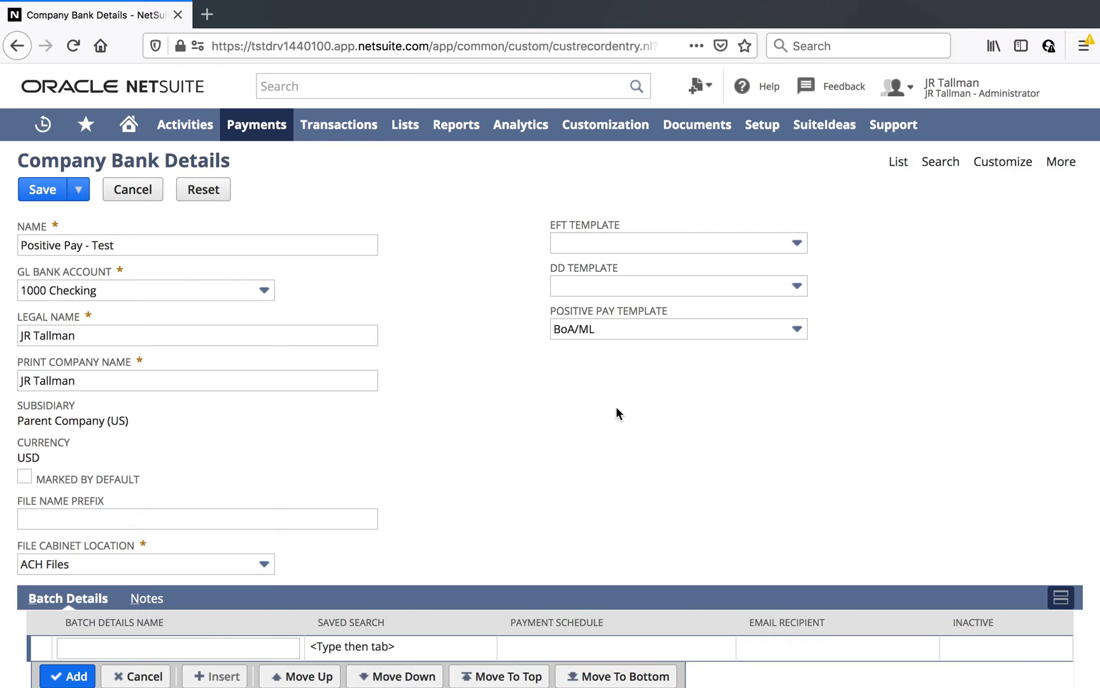
# Step: Change the bank details record's name to "Positive Pay - BoA/ML" and save the record
pyautogui.click(217, 241)
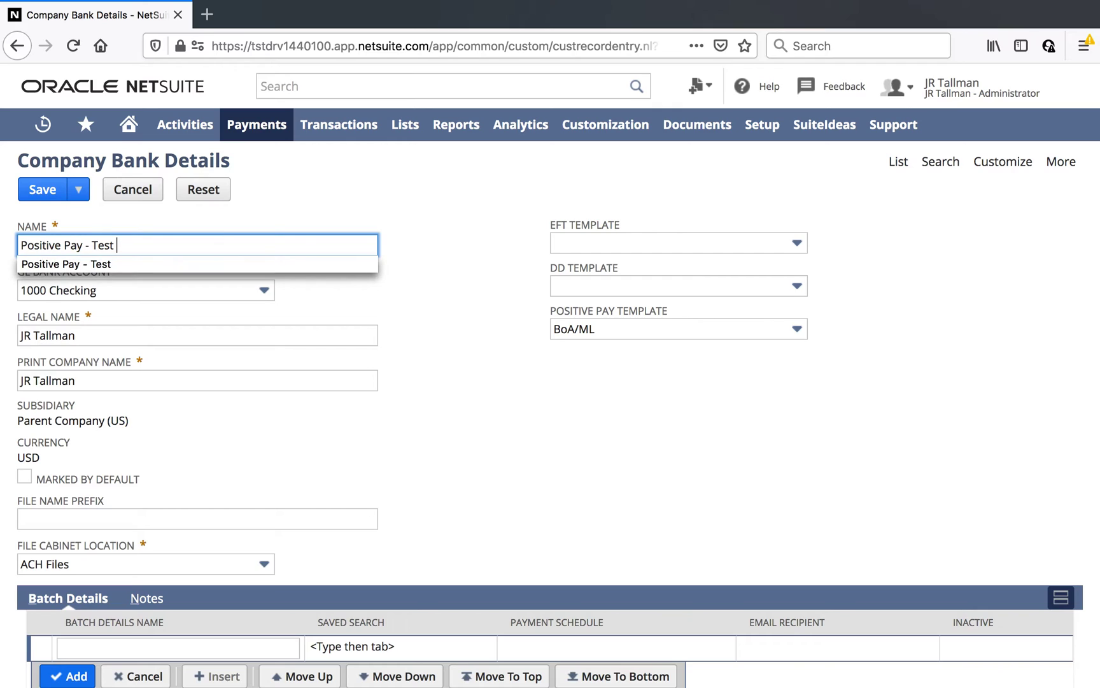
pyautogui.press('BackSpace')
pyautogui.press('BackSpace')
pyautogui.press('BackSpace')
pyautogui.press('BackSpace')
pyautogui.press('BackSpace')
pyautogui.press('BackSpace')
pyautogui.write('BoA/M')
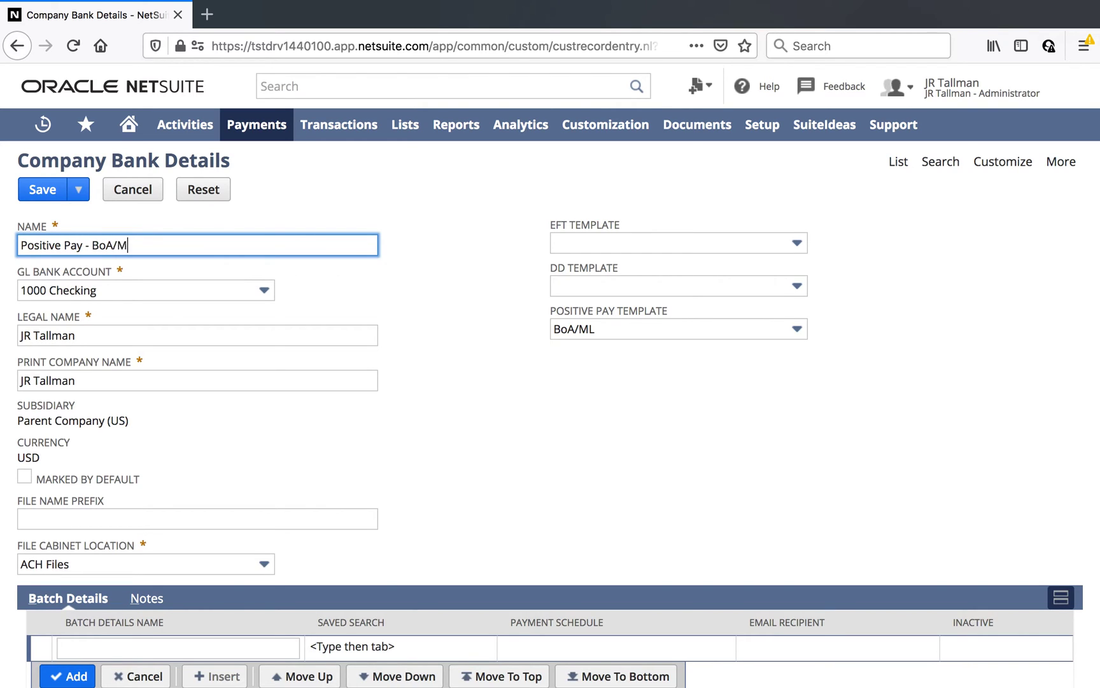
pyautogui.write('L')
pyautogui.click(50, 194)
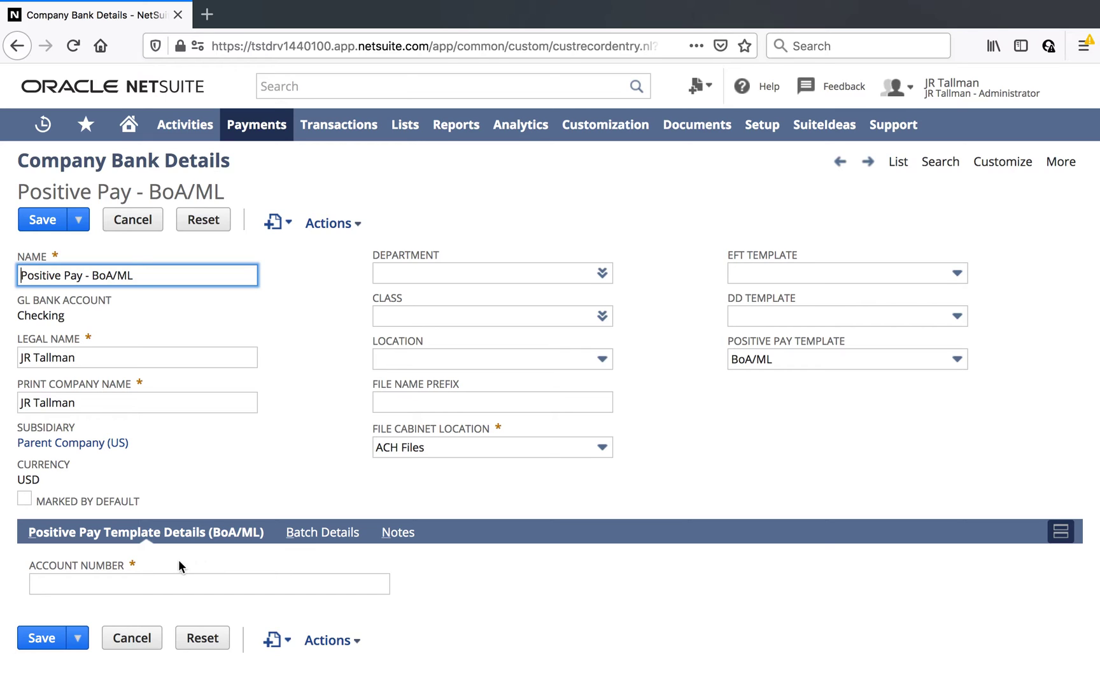
# Step: Enter the bank account number in the BoA/ML template details, save the record and return to the company bank details list
pyautogui.click(143, 578)
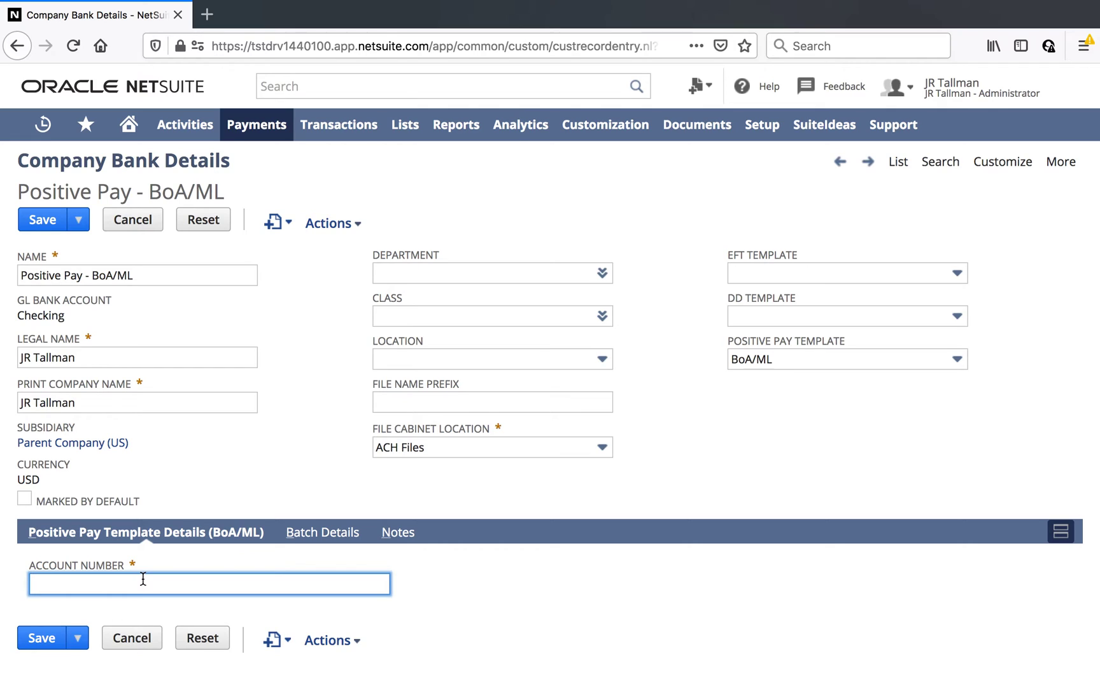
pyautogui.write('1234567890')
pyautogui.click(209, 556)
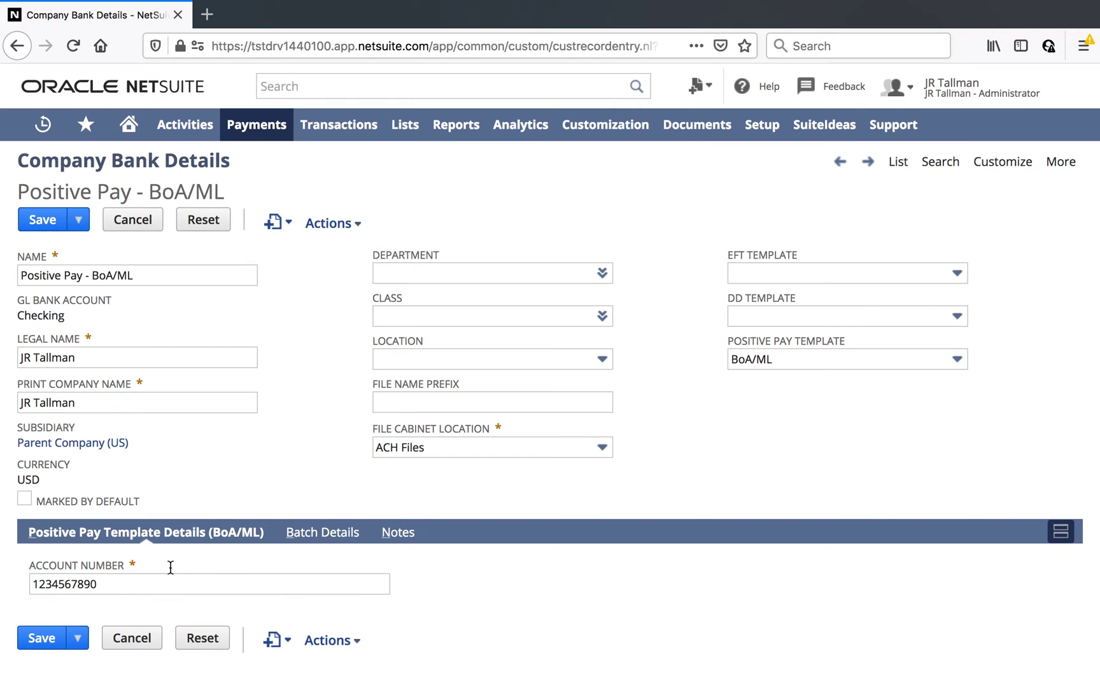
pyautogui.click(51, 642)
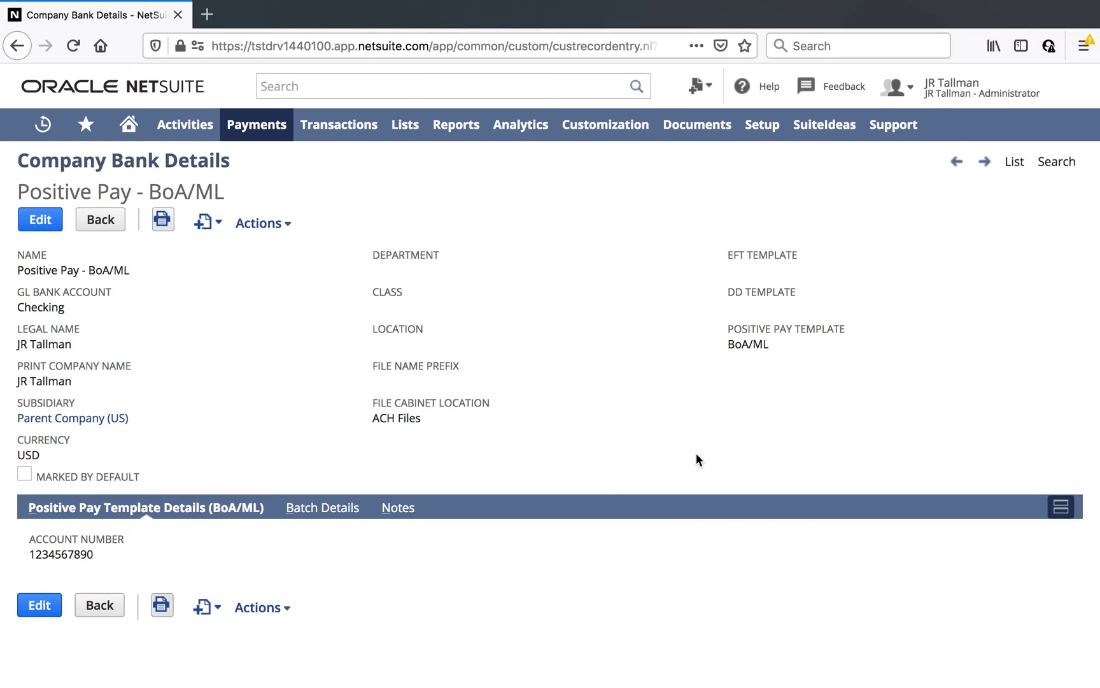
pyautogui.click(1014, 162)
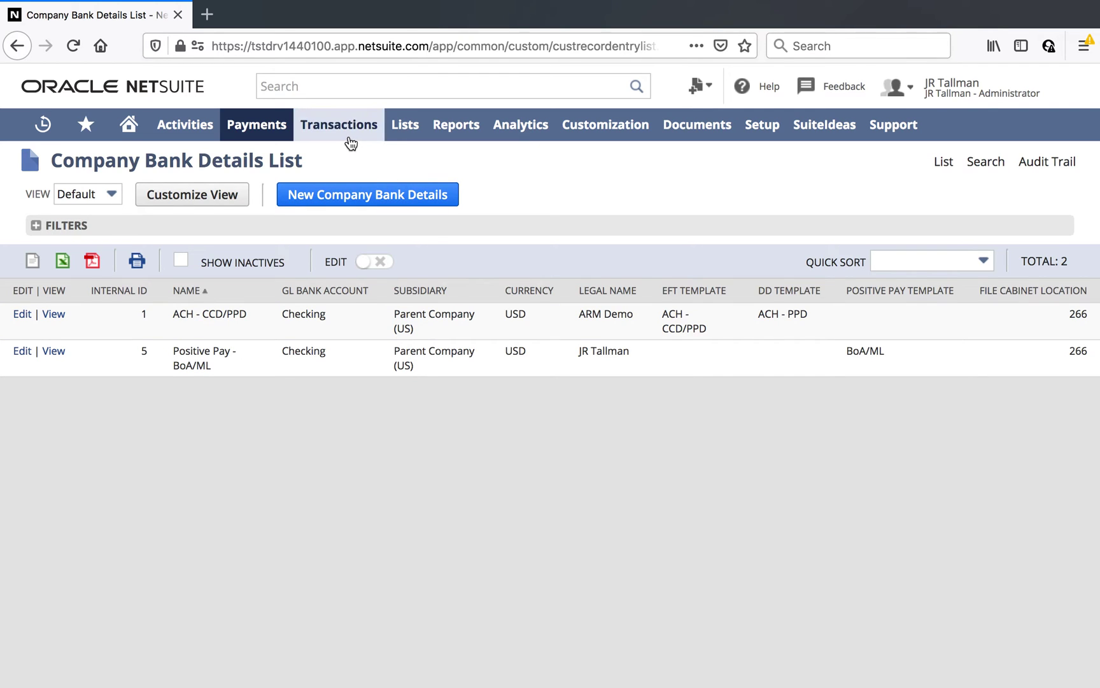
# Step: Create a new vendor bill under payables and set its vendor to Oracle
pyautogui.moveTo(346, 136)
pyautogui.moveTo(364, 252)
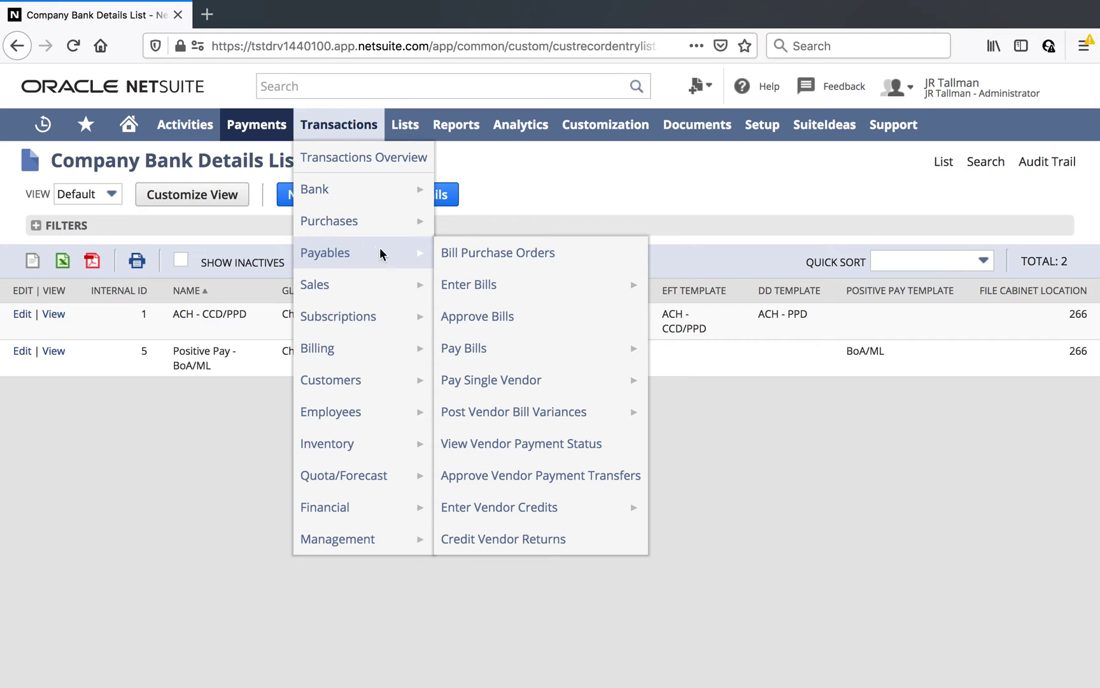
pyautogui.click(522, 289)
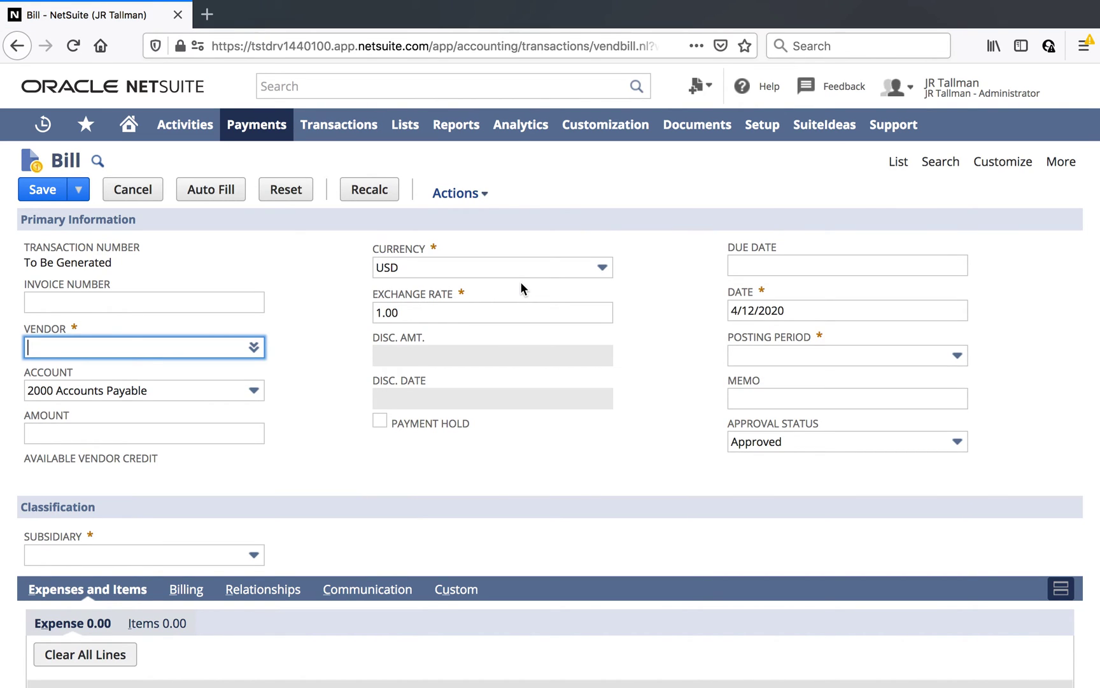
pyautogui.write('oracle')
pyautogui.click(130, 368)
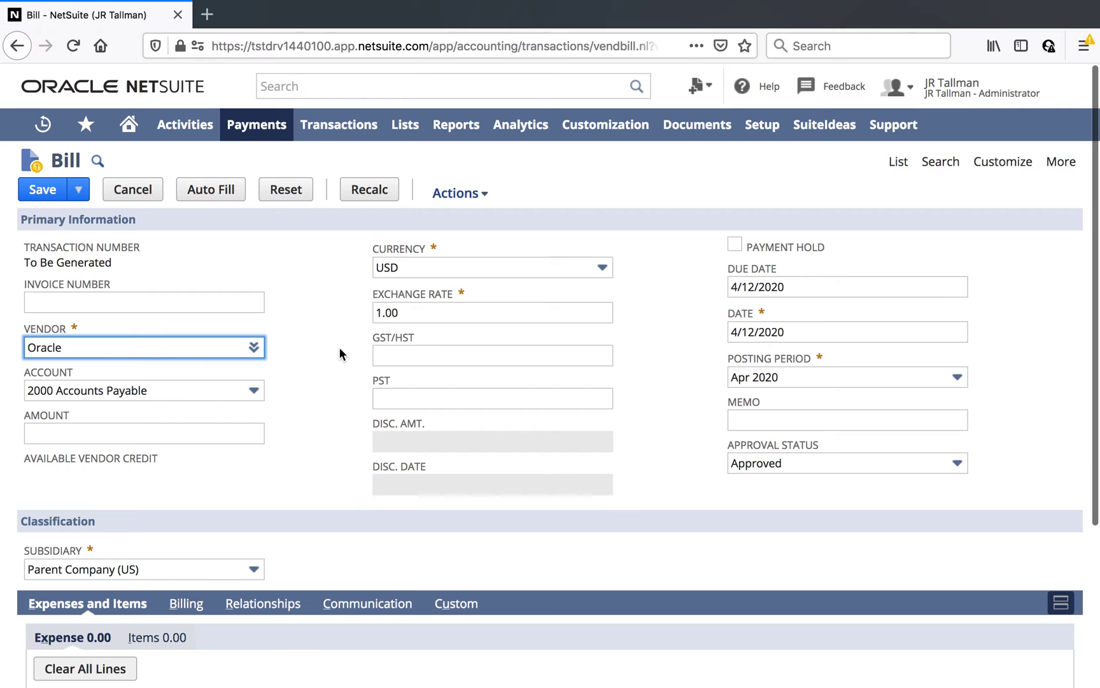
pyautogui.scroll(-2, 335, 353)
pyautogui.scroll(-1, 335, 353)
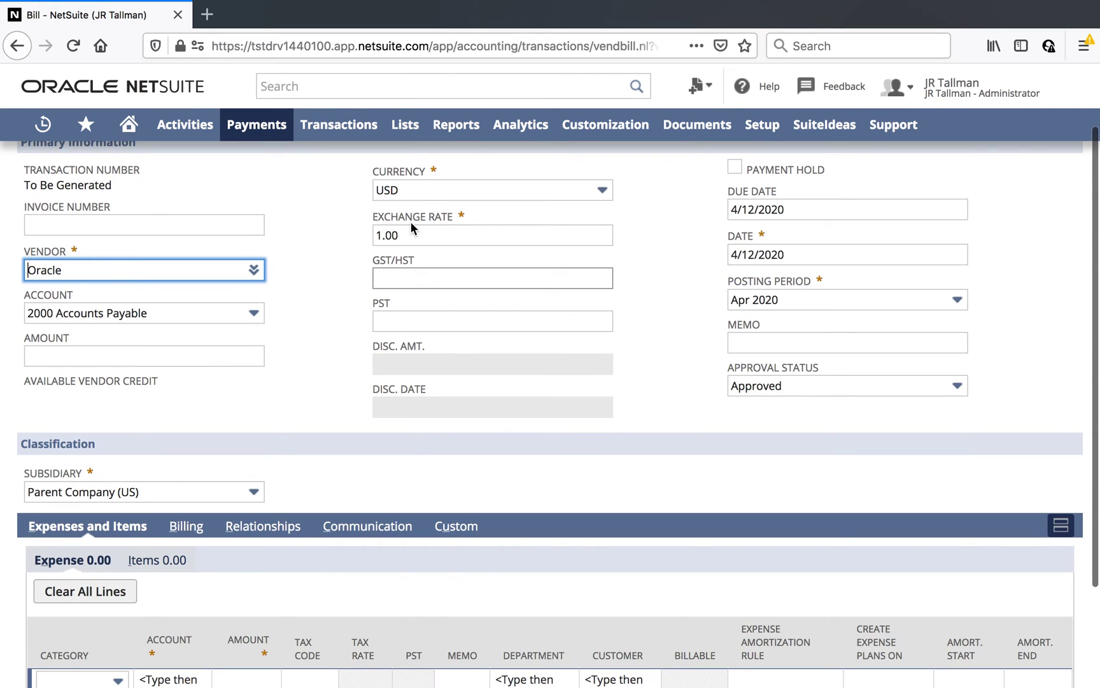
# Step: Add an expense line with category Advertising and amount 500 to the Oracle bill and save the bill
pyautogui.moveTo(307, 312)
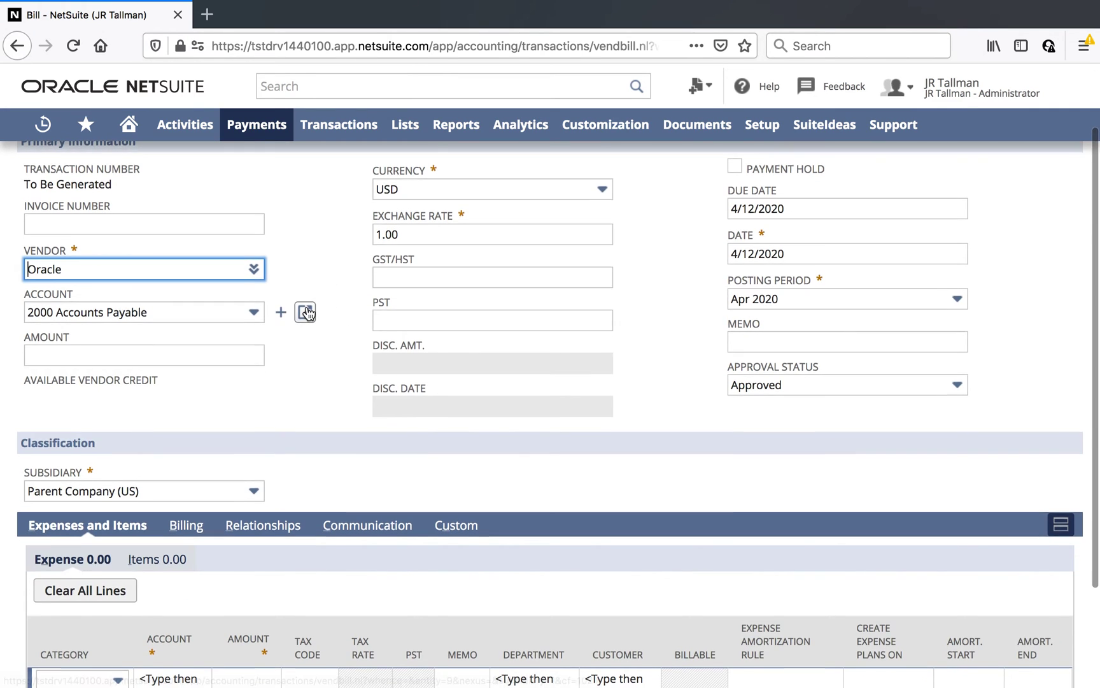
pyautogui.scroll(-5, 306, 312)
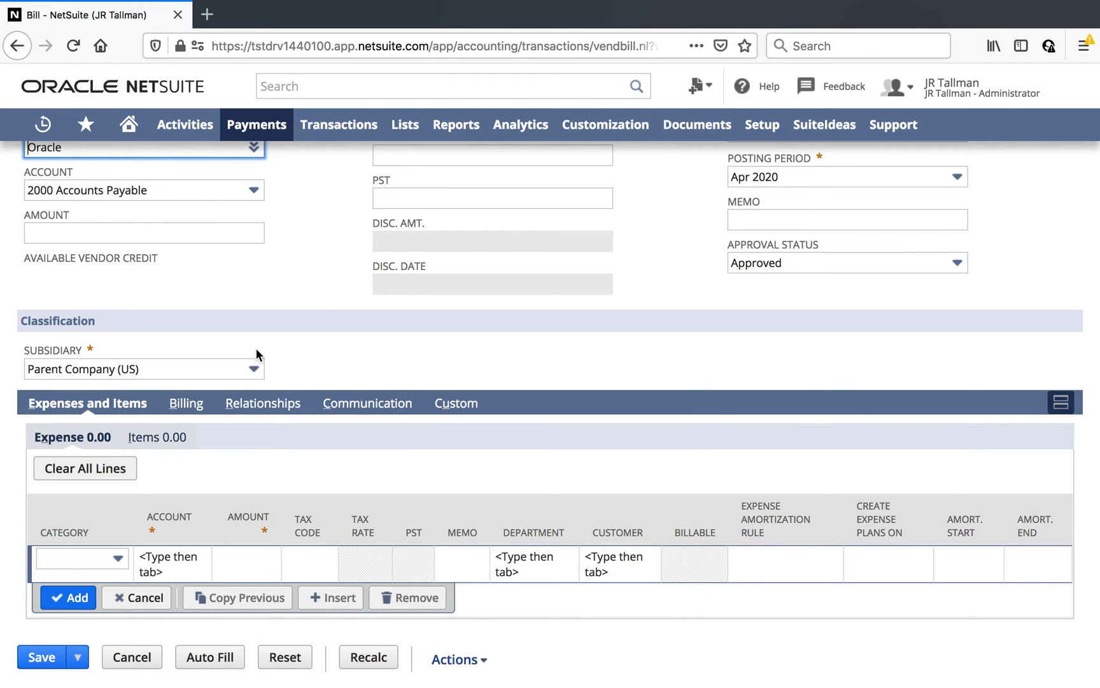
pyautogui.scroll(-1, 230, 344)
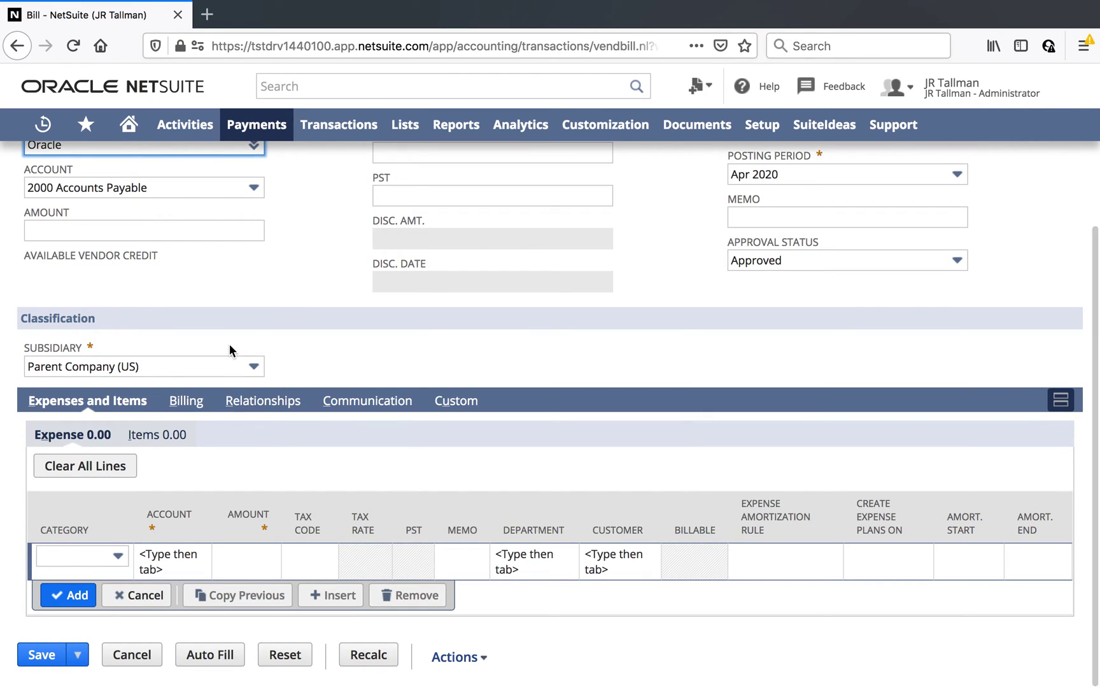
pyautogui.click(100, 557)
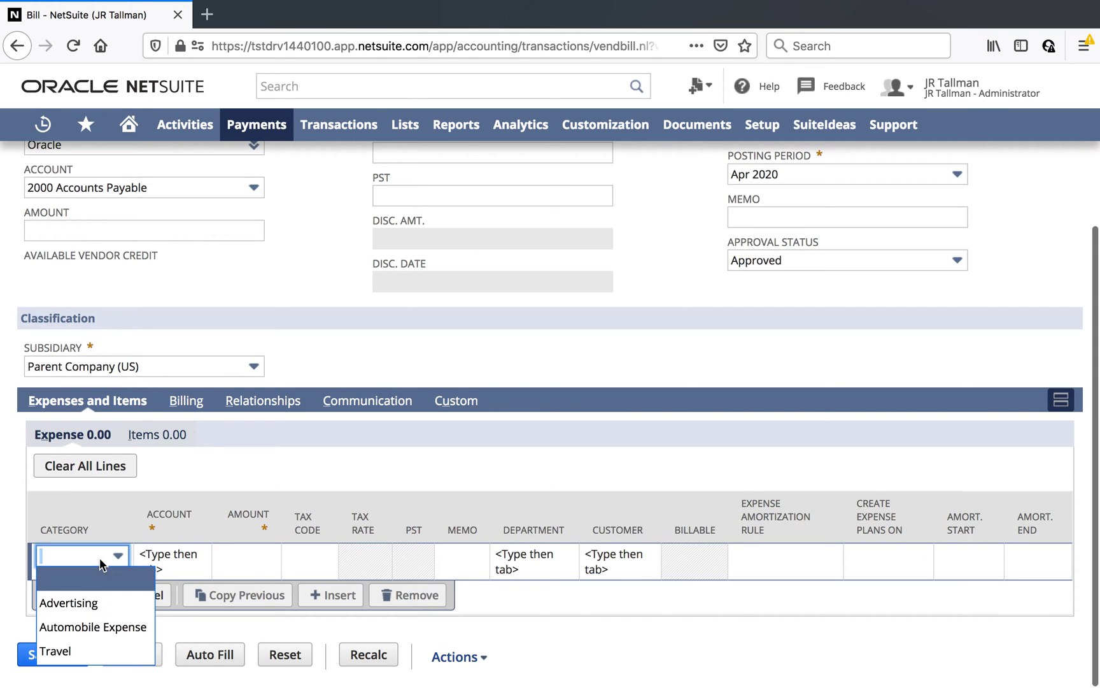
pyautogui.click(102, 602)
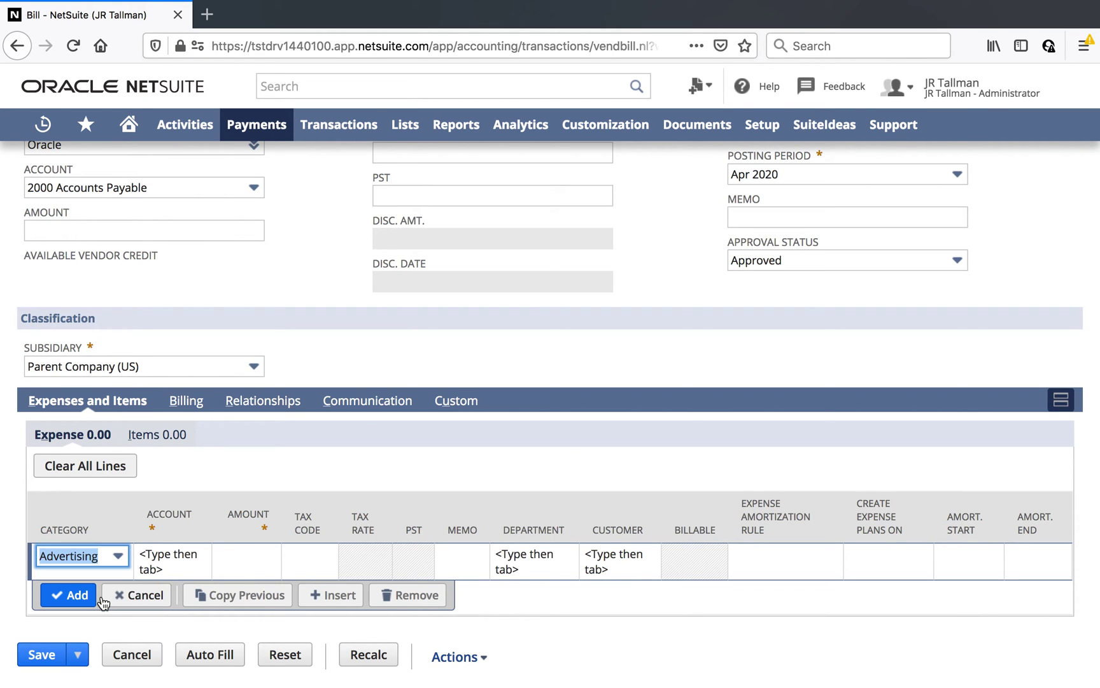
pyautogui.click(238, 556)
pyautogui.write('500')
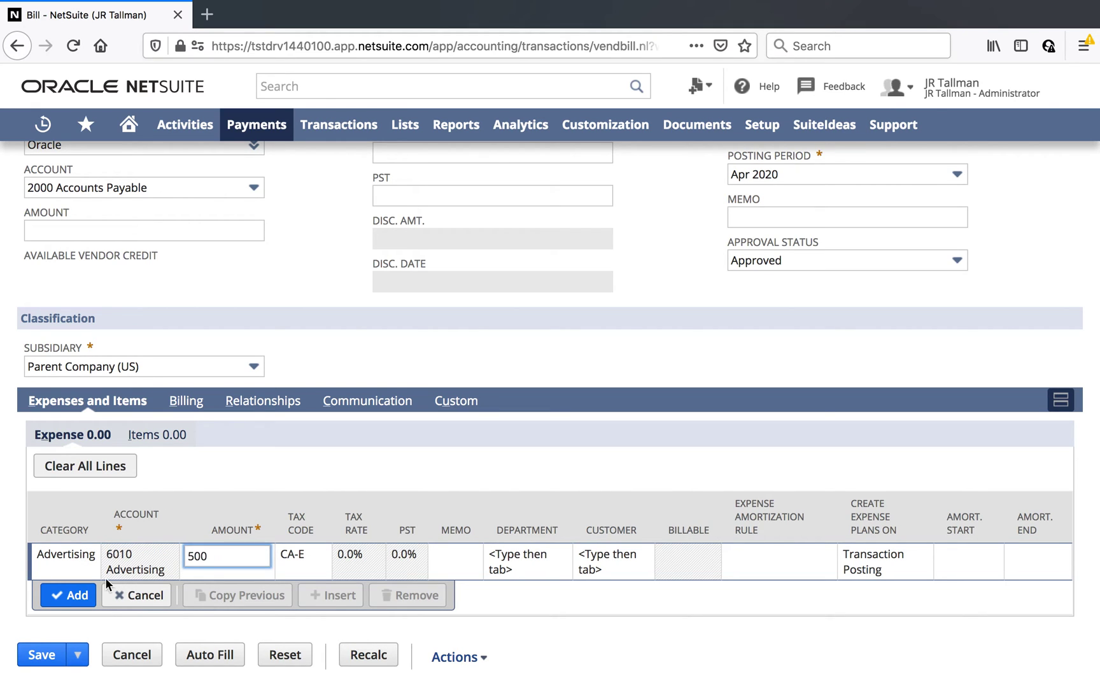
pyautogui.press('Return')
pyautogui.scroll(-2, 238, 544)
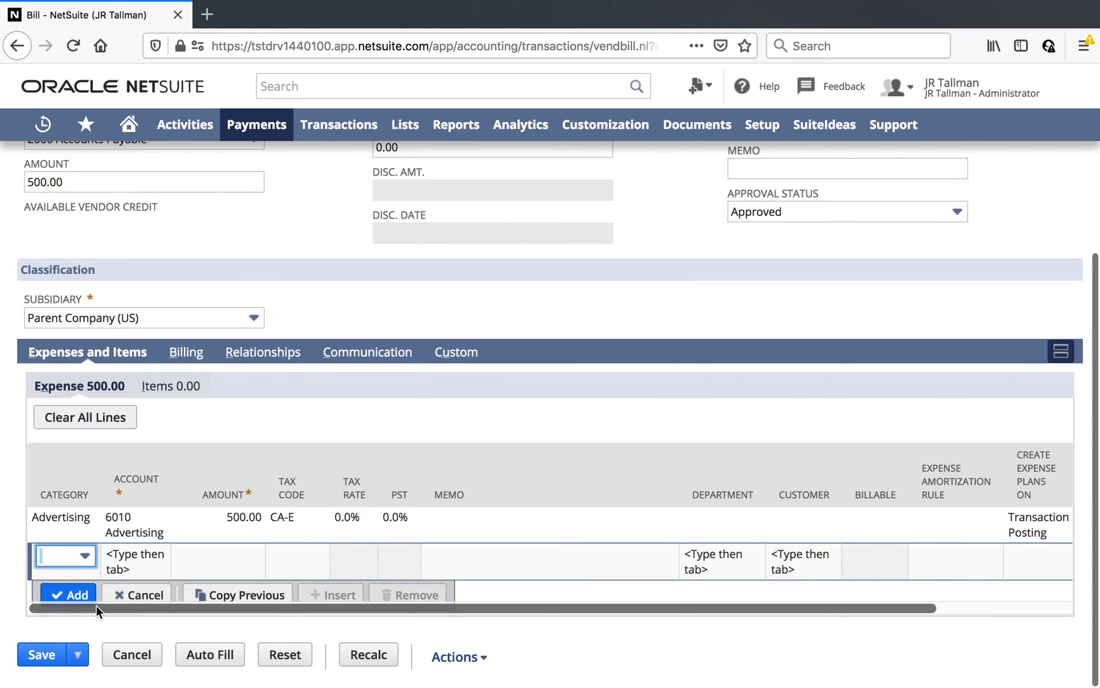
pyautogui.click(38, 655)
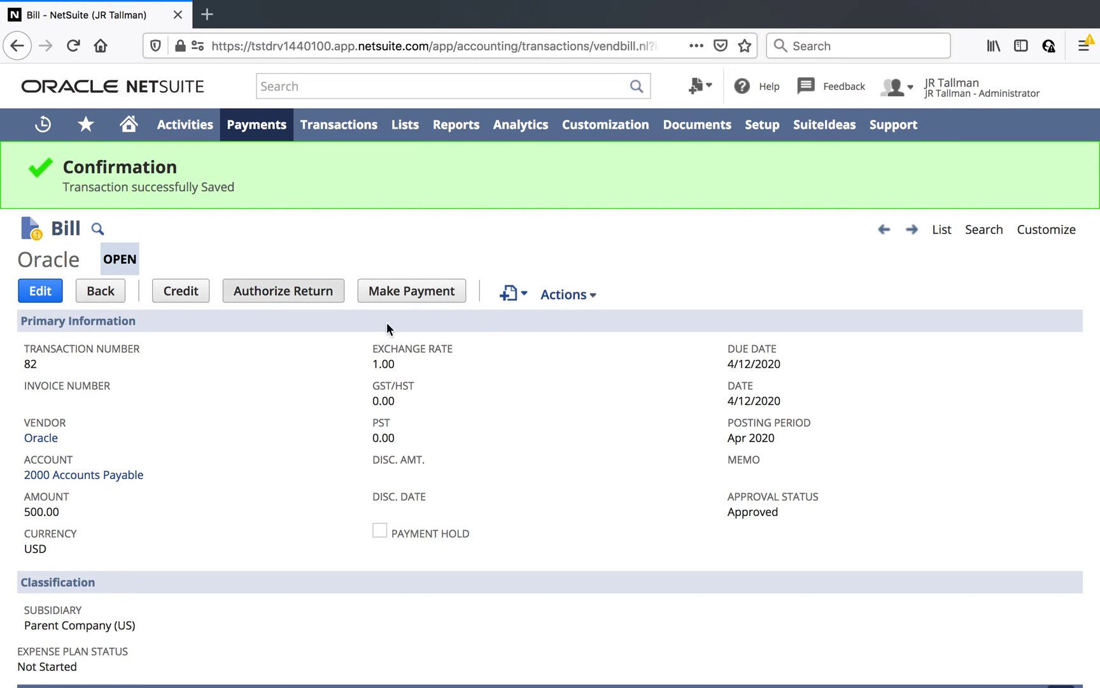
# Step: Create a bill payment for the saved Oracle bill, review its payment details and save it
pyautogui.click(406, 294)
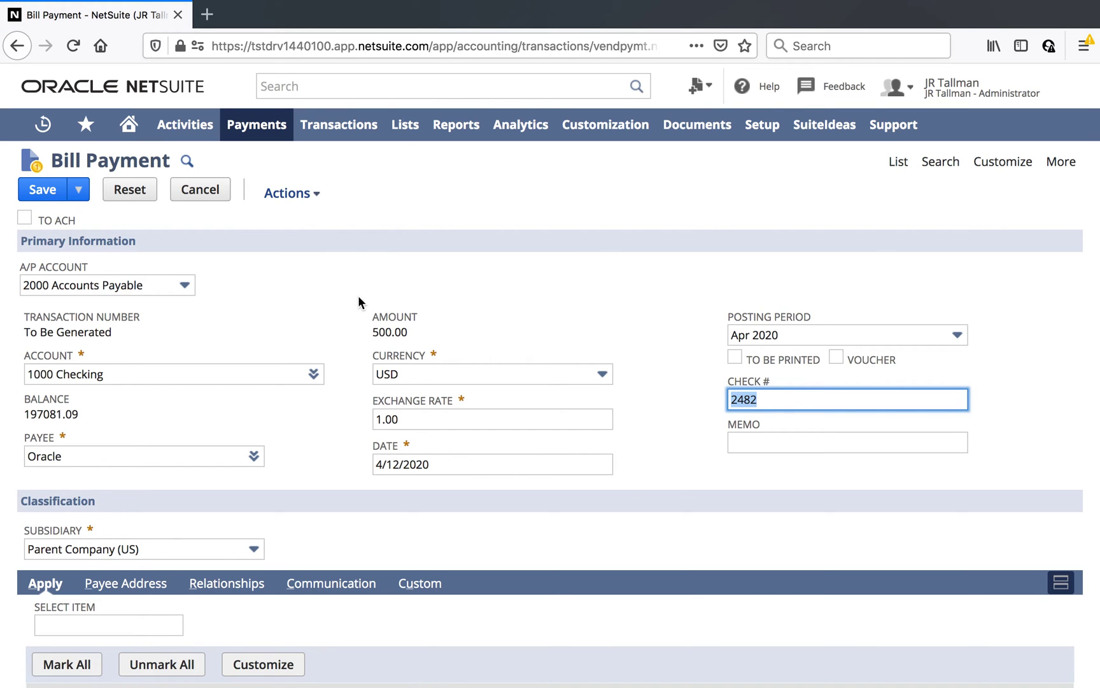
pyautogui.scroll(-2, 348, 303)
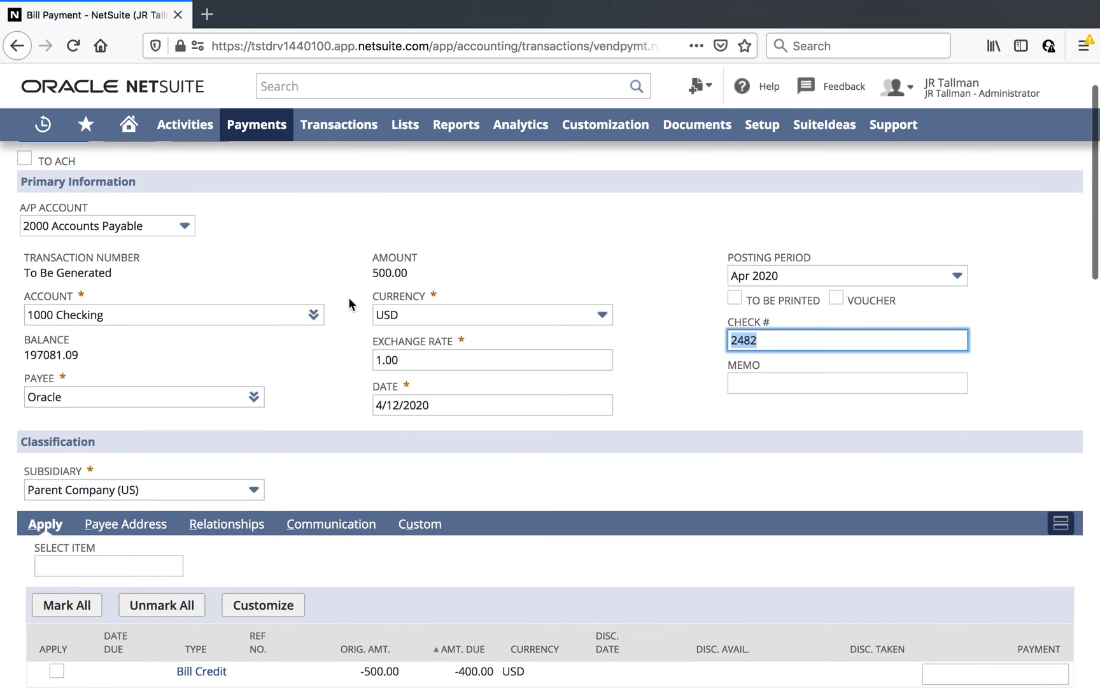
pyautogui.scroll(2, 349, 304)
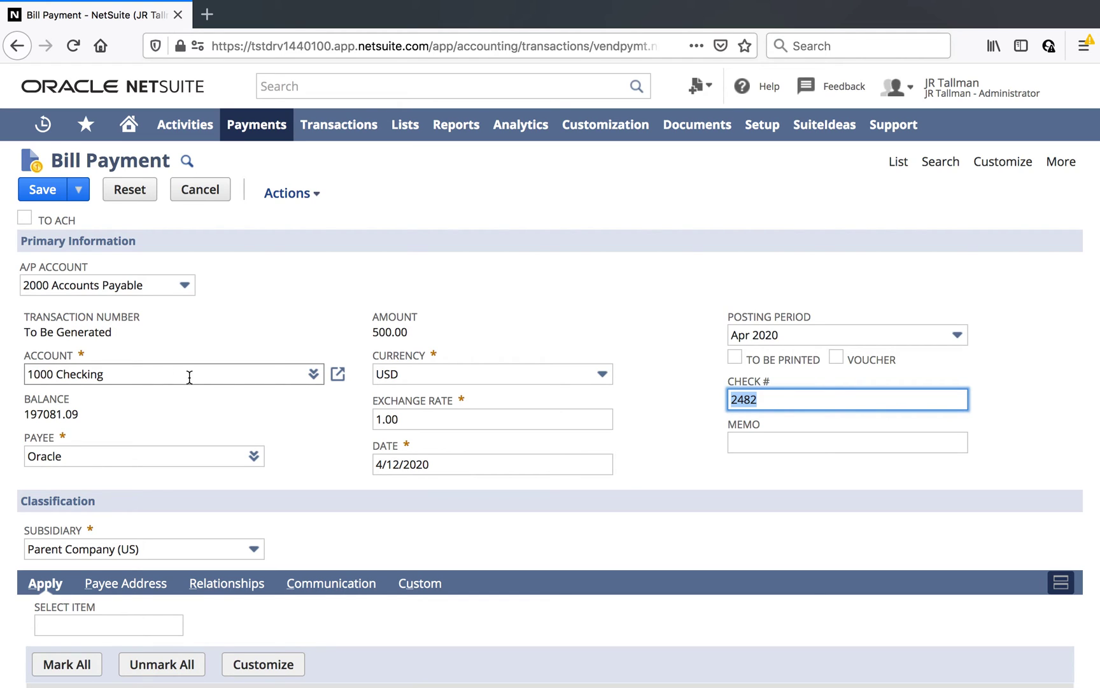
pyautogui.click(706, 440)
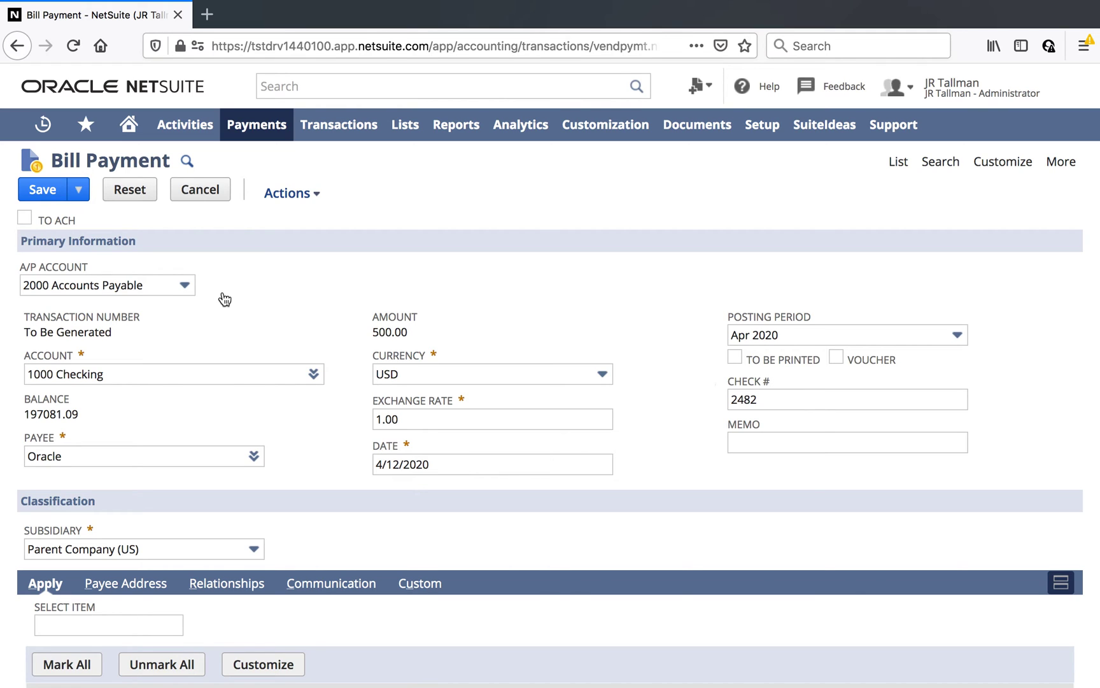
pyautogui.click(46, 191)
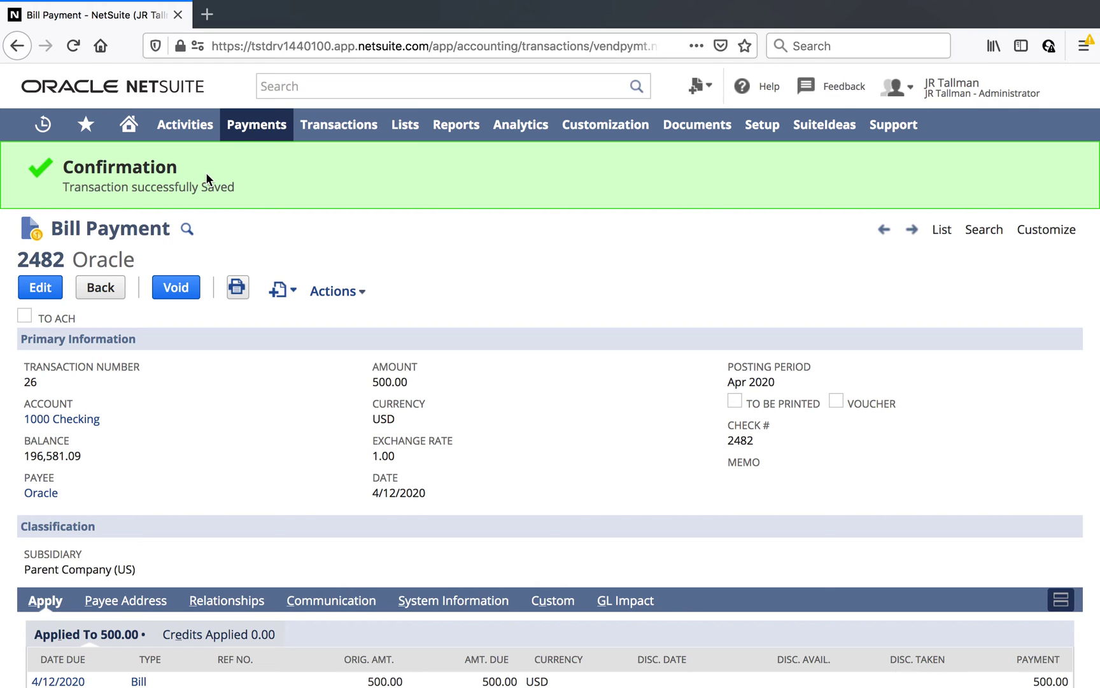
# Step: Open the Positive Pay page for cheques and select the "Positive Pay - BoA/ML" bank account
pyautogui.moveTo(249, 138)
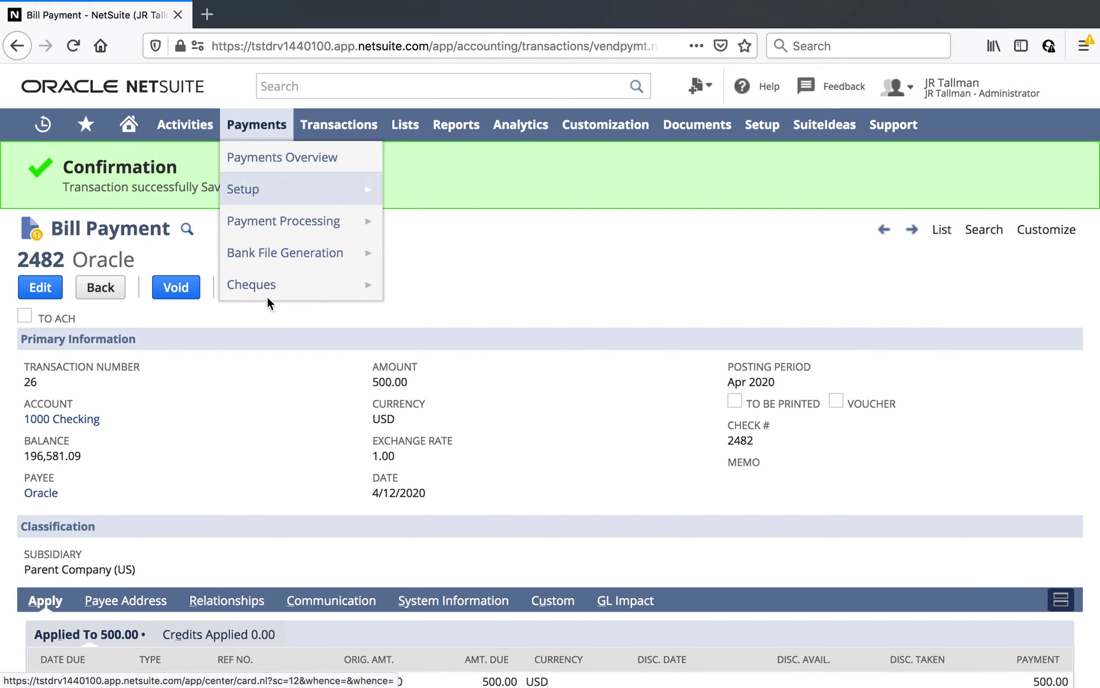
pyautogui.moveTo(269, 291)
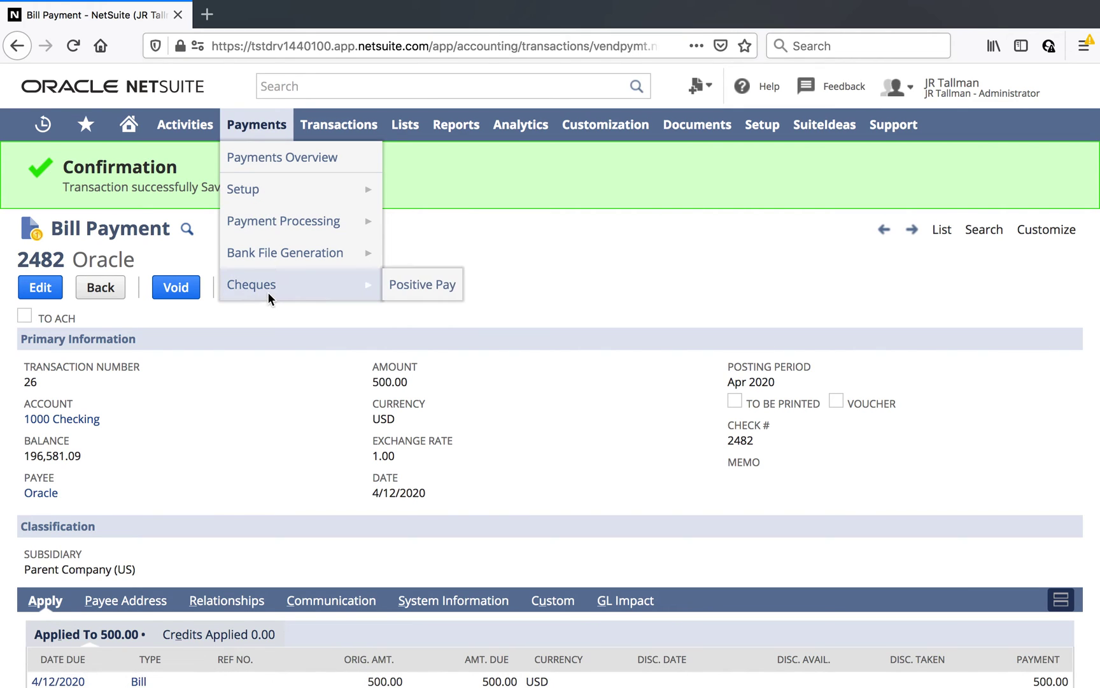
pyautogui.click(432, 293)
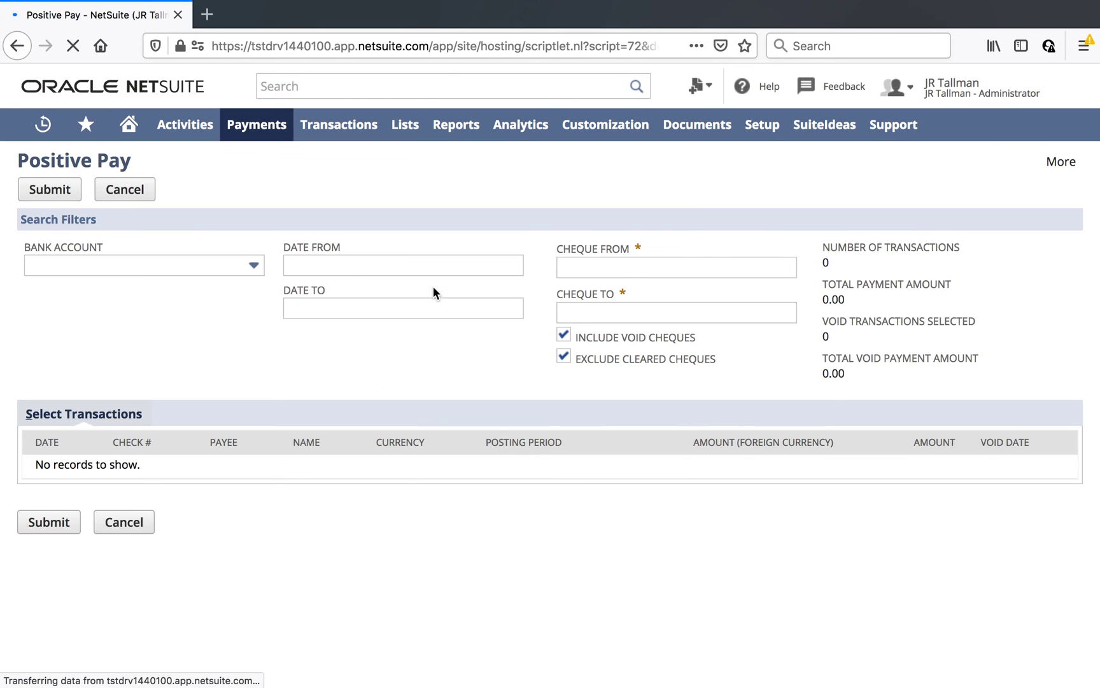
pyautogui.click(247, 279)
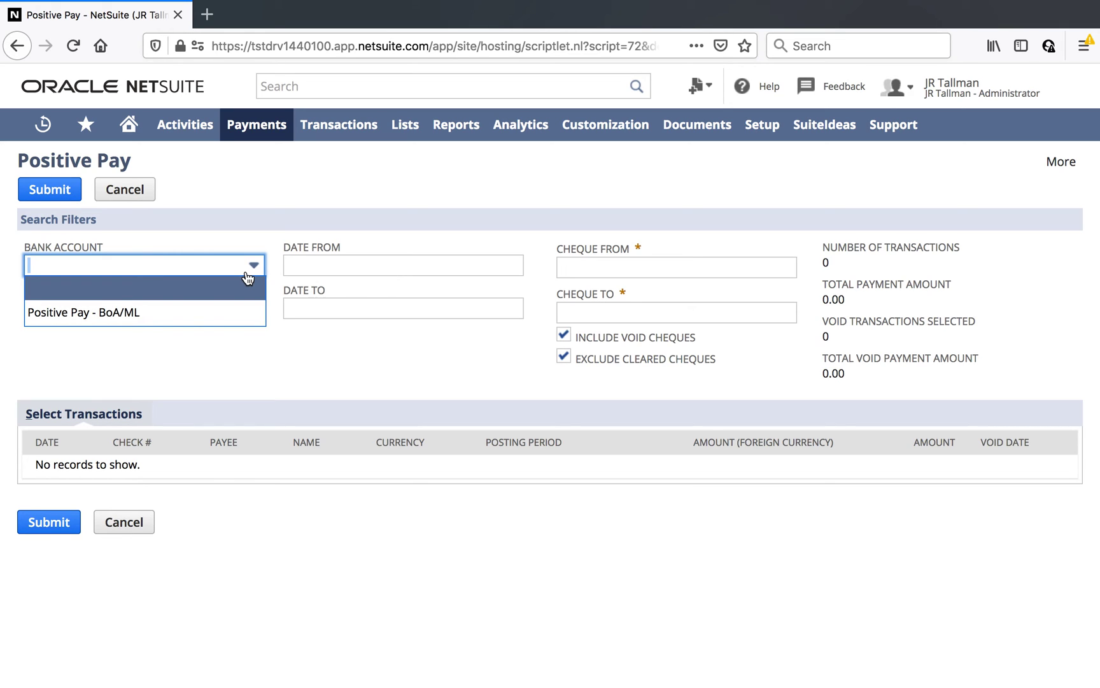
pyautogui.click(194, 320)
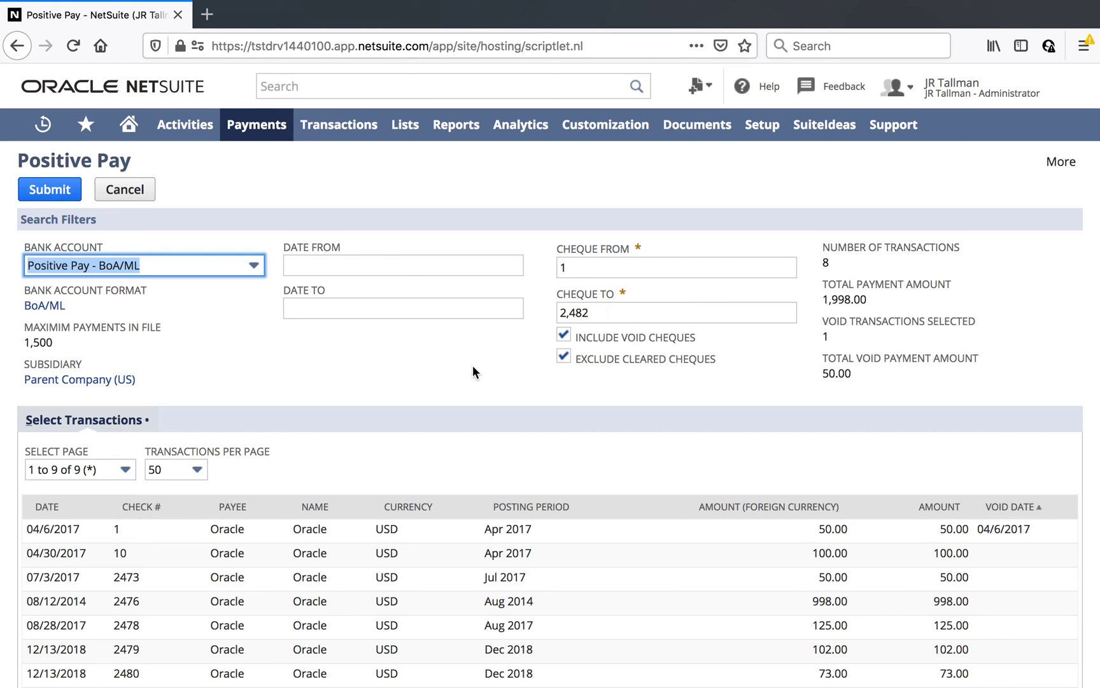
# Step: Locate the new Oracle payment among the transactions, limit the cheque range to start from 2482 and submit the positive pay run
pyautogui.scroll(-3, 355, 416)
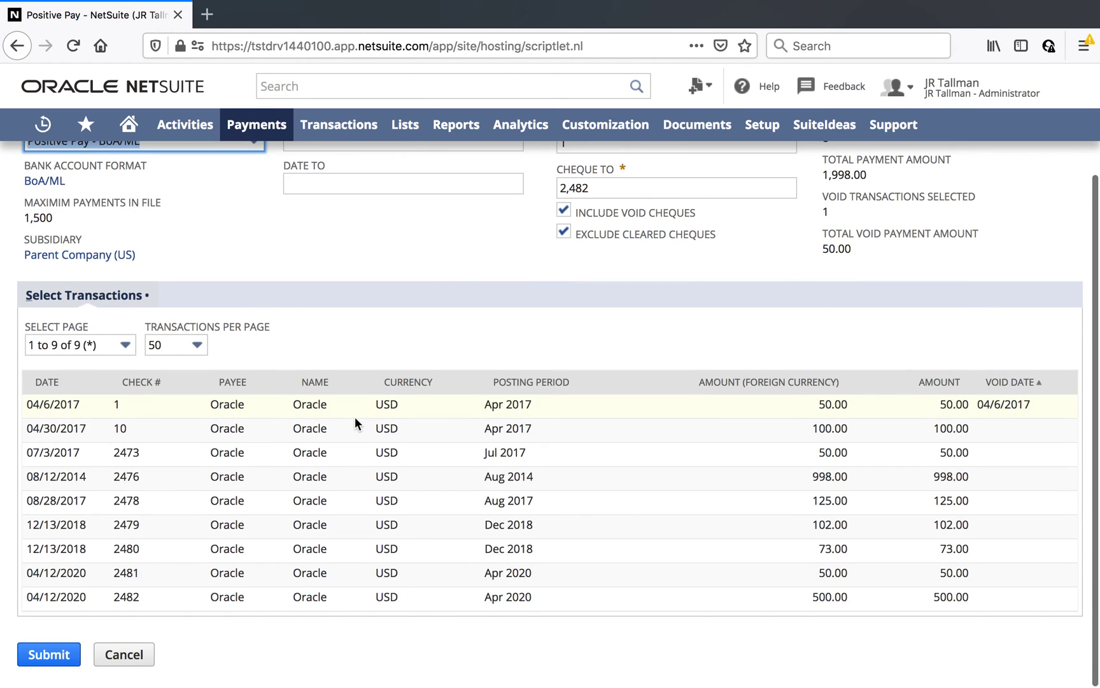
pyautogui.moveTo(147, 605); pyautogui.dragTo(116, 605)
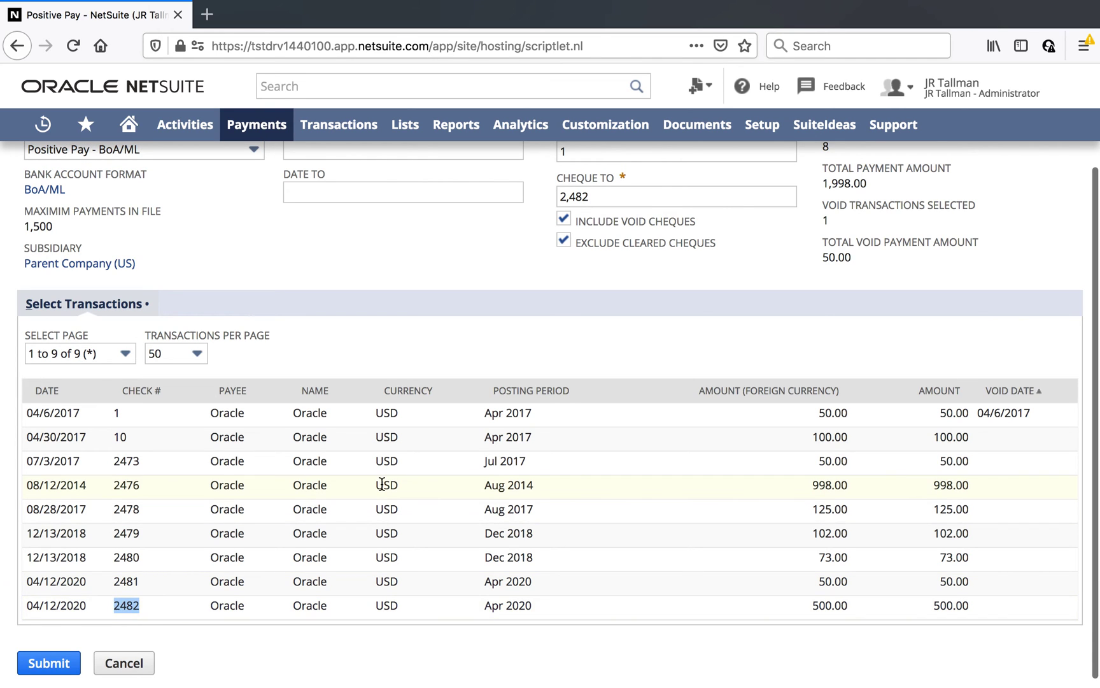
pyautogui.scroll(3, 381, 482)
pyautogui.moveTo(576, 268); pyautogui.dragTo(538, 272)
pyautogui.write('2482')
pyautogui.click(631, 312)
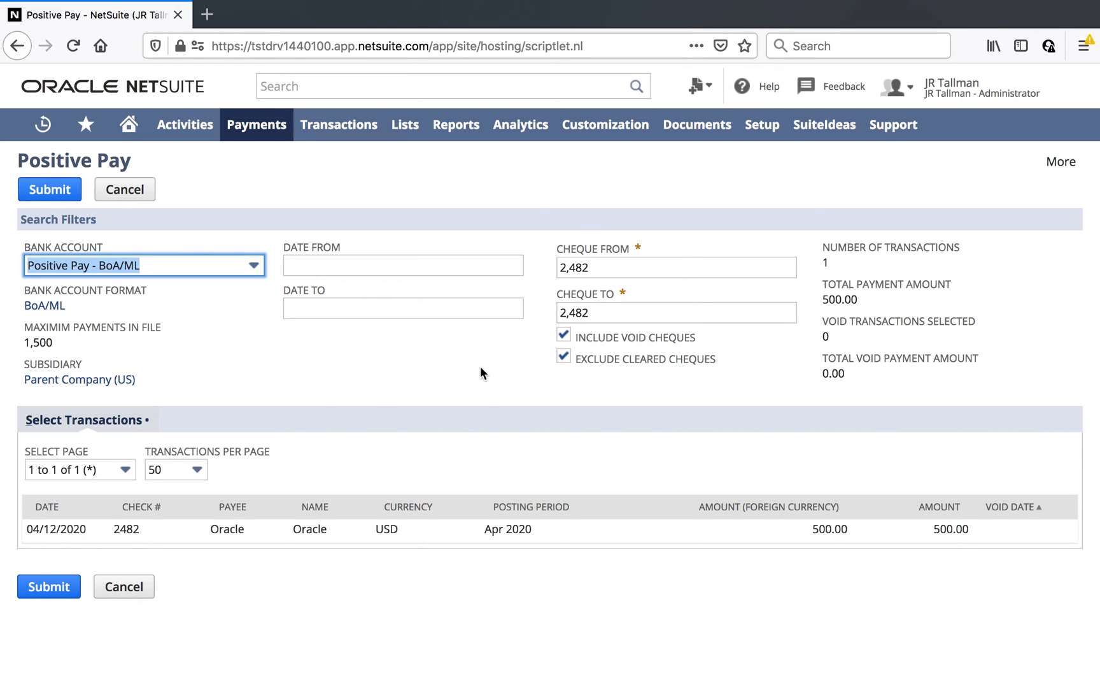
pyautogui.click(37, 588)
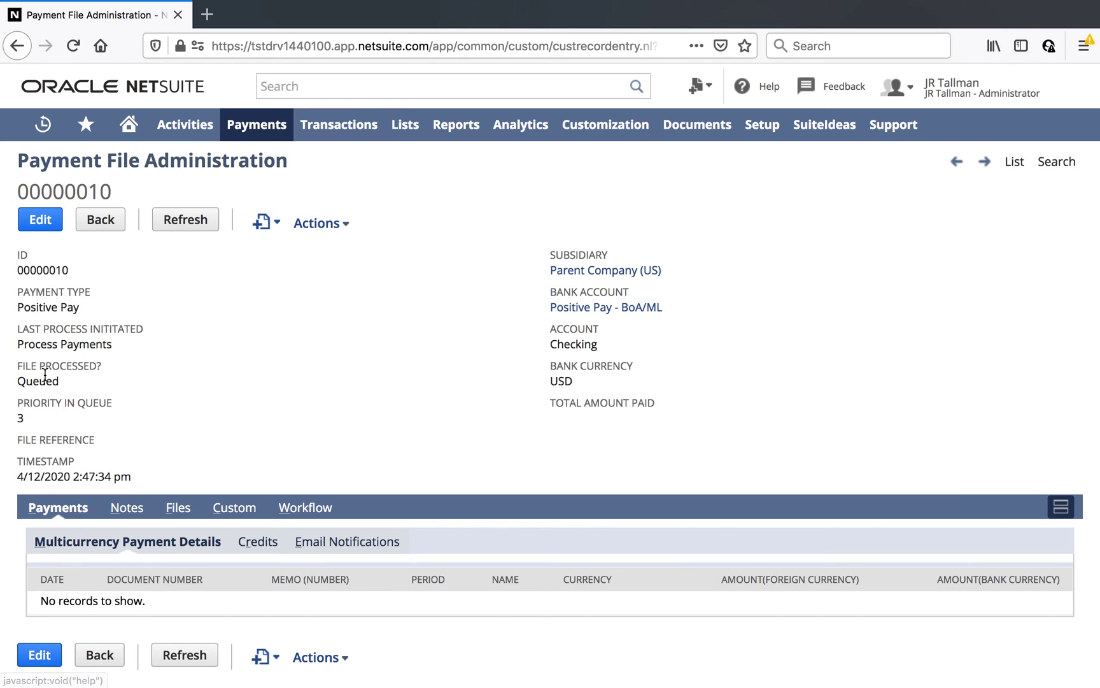
# Step: Refresh the payment file record and check its file processing status
pyautogui.moveTo(60, 381); pyautogui.dragTo(16, 380)
pyautogui.click(144, 376)
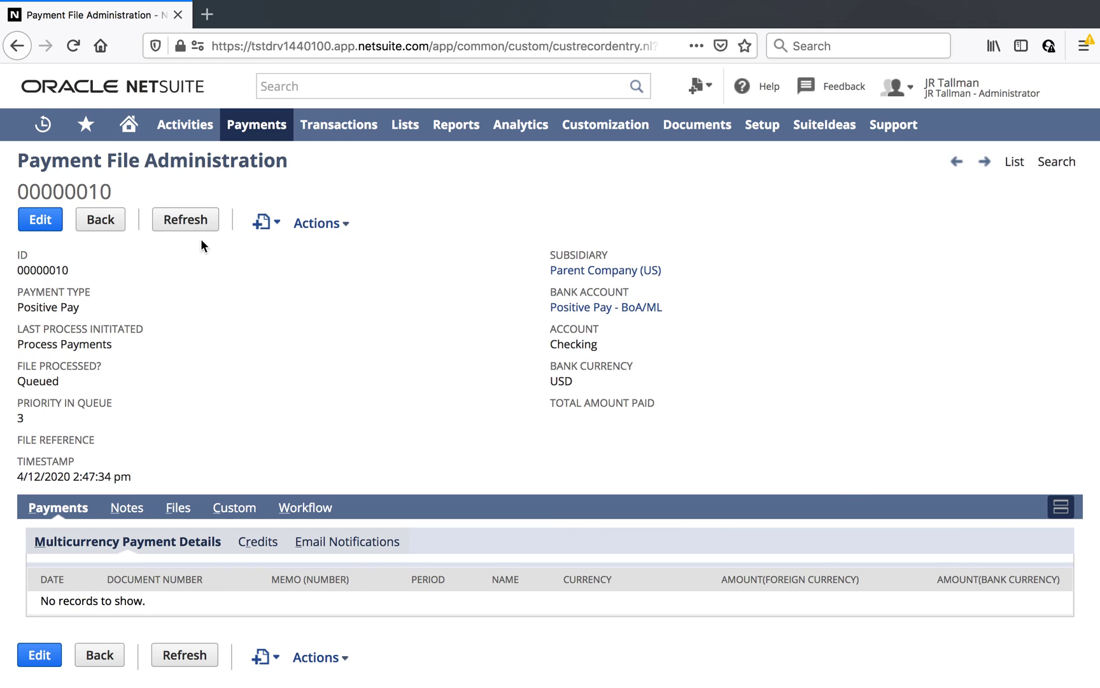
pyautogui.click(195, 219)
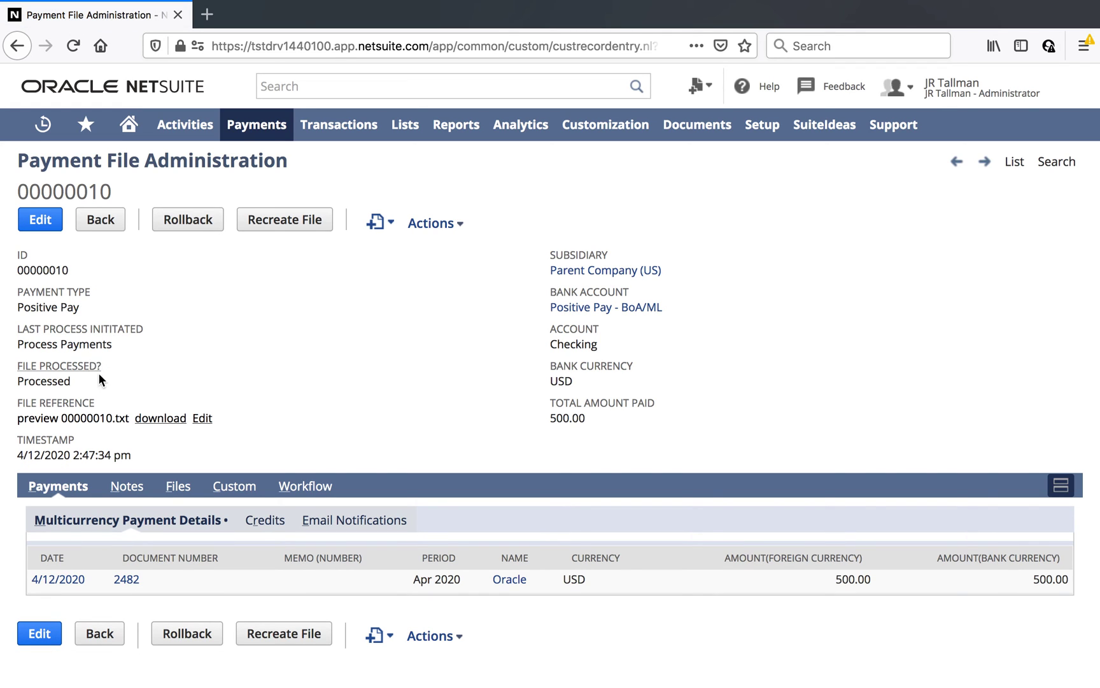
pyautogui.moveTo(75, 379); pyautogui.dragTo(21, 366)
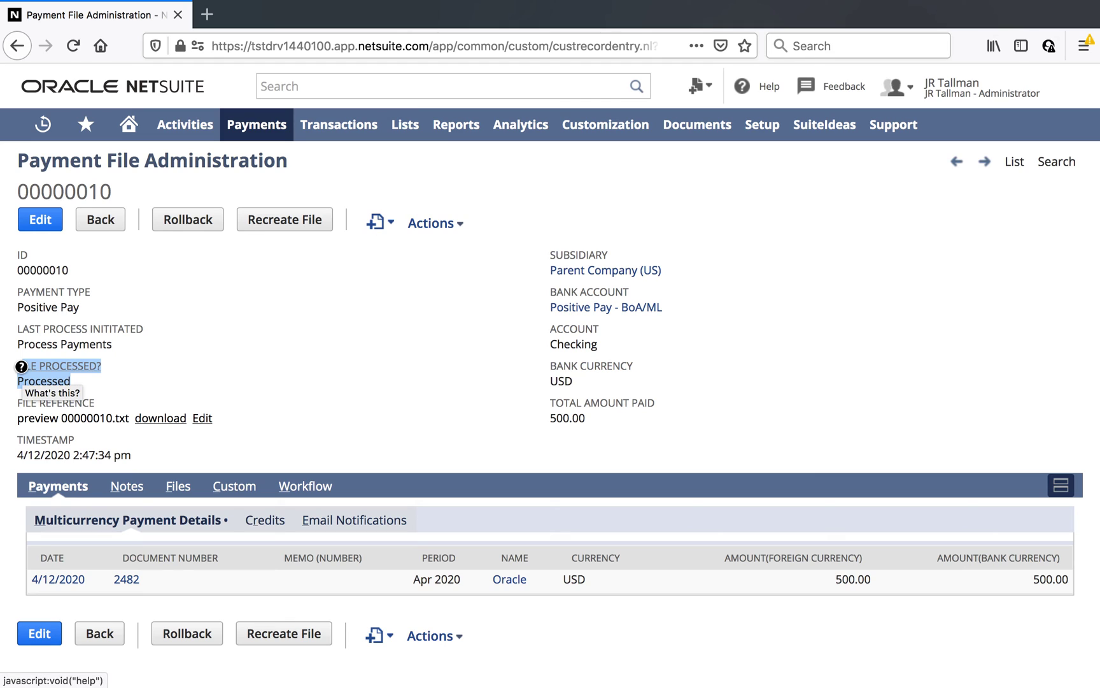
pyautogui.click(224, 367)
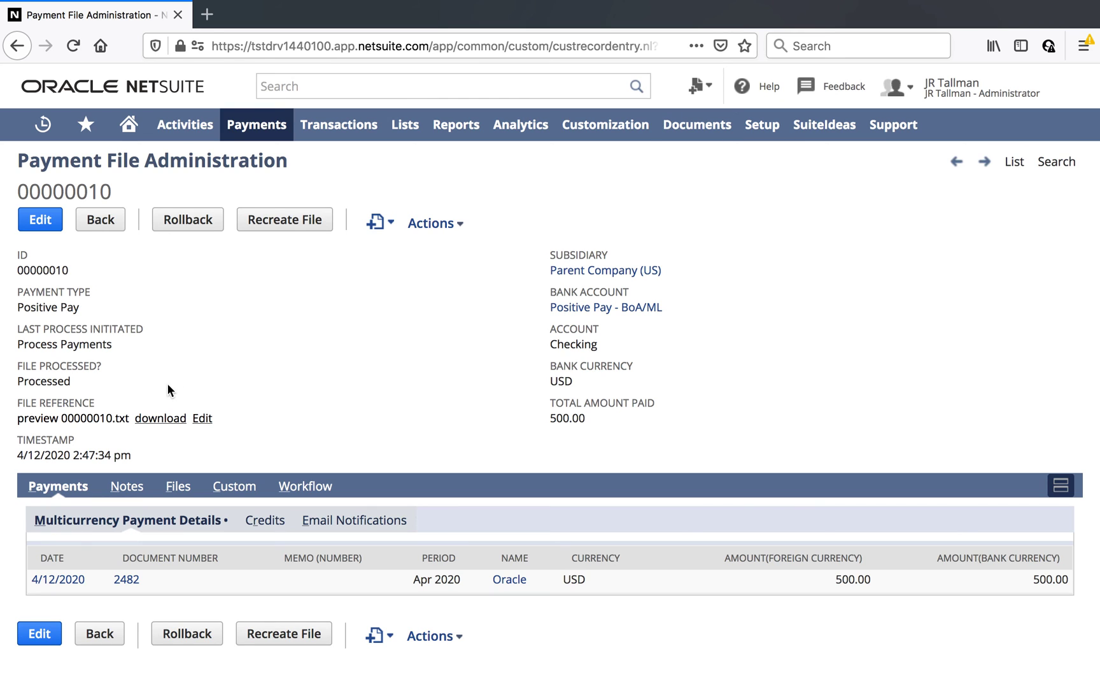
# Step: Open the generated positive pay text file from the file reference, inspect its content and close it without saving
pyautogui.moveTo(106, 396); pyautogui.dragTo(14, 404)
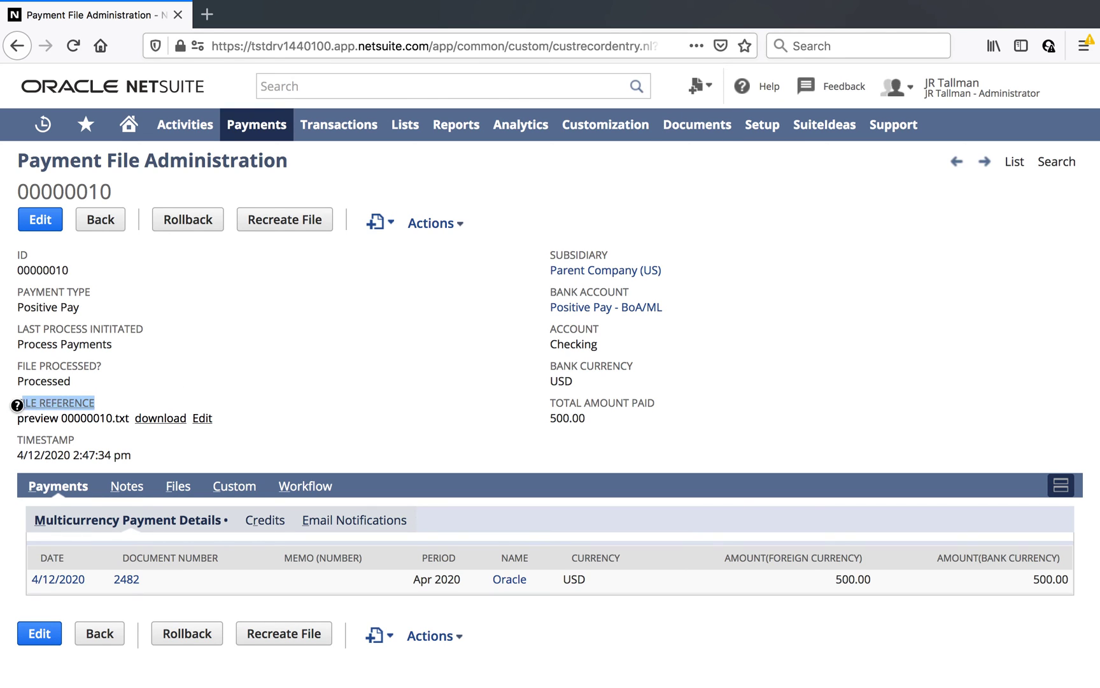
pyautogui.click(154, 394)
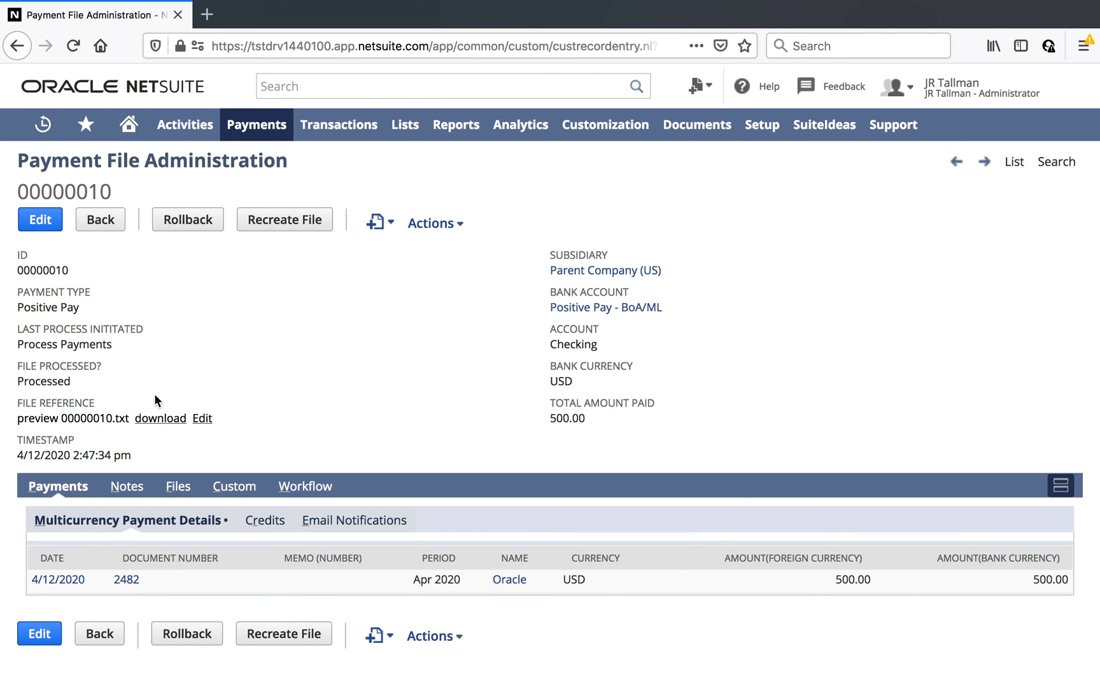
pyautogui.click(203, 419)
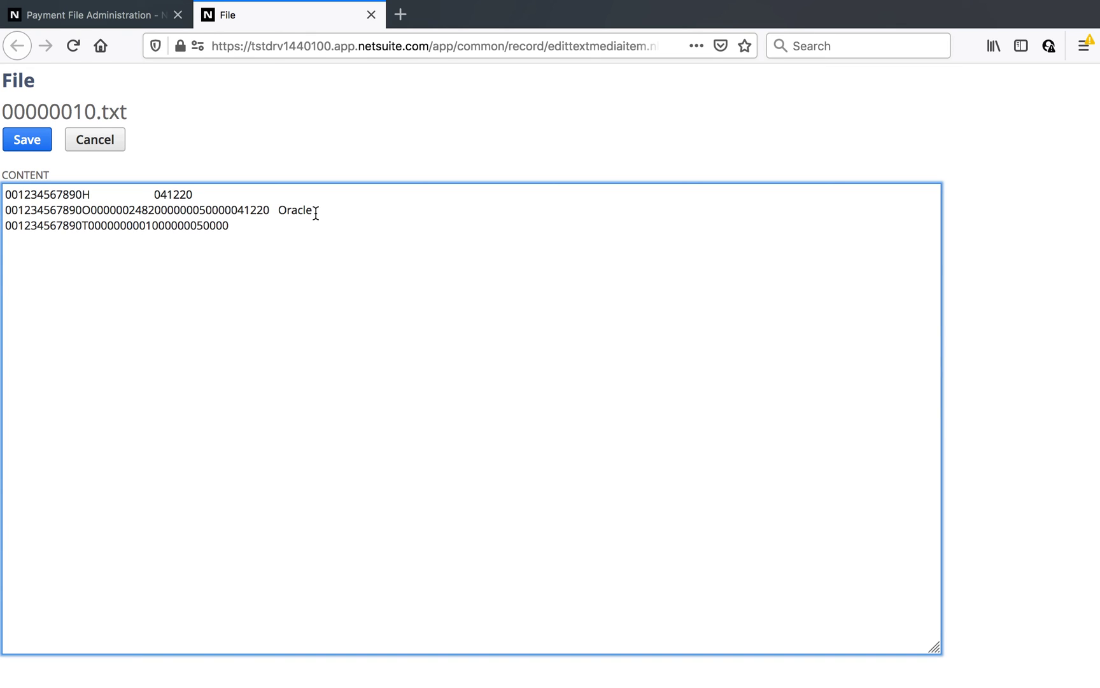
pyautogui.click(371, 14)
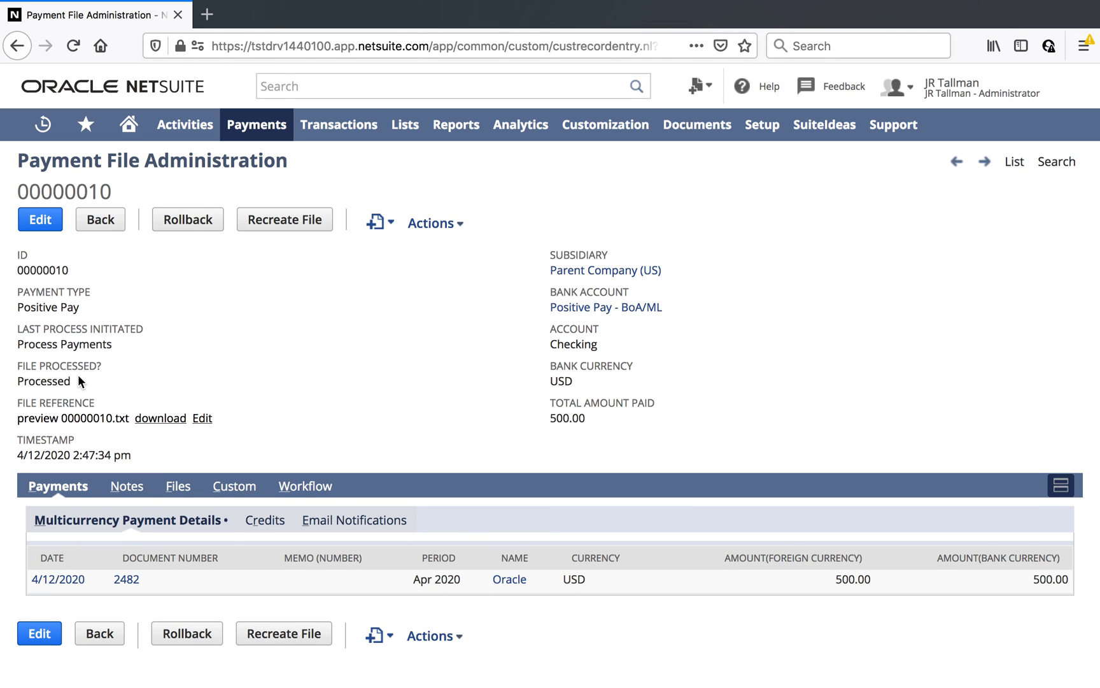
pyautogui.moveTo(73, 380); pyautogui.dragTo(28, 381)
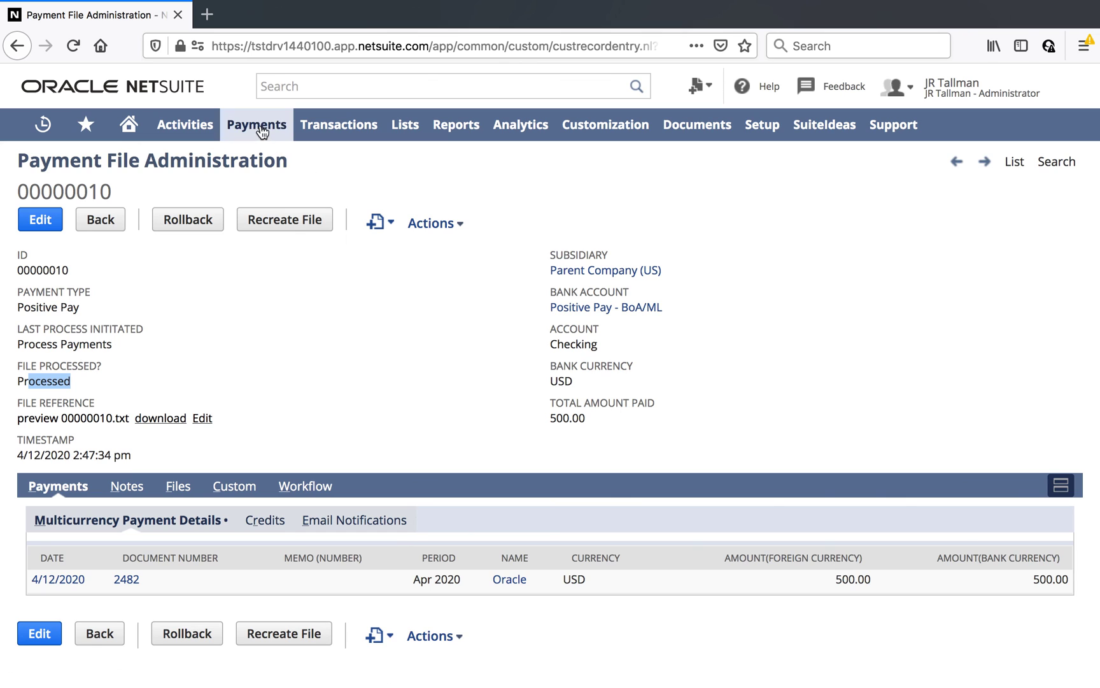
pyautogui.moveTo(255, 125)
pyautogui.moveTo(267, 191)
pyautogui.moveTo(452, 197)
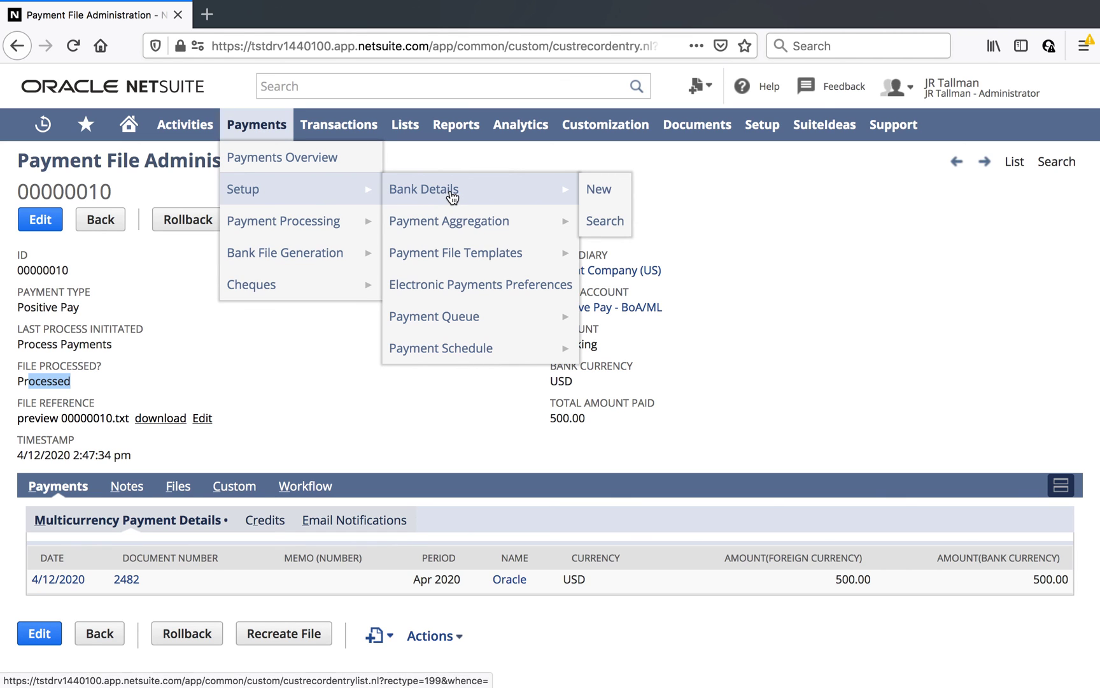
pyautogui.click(347, 345)
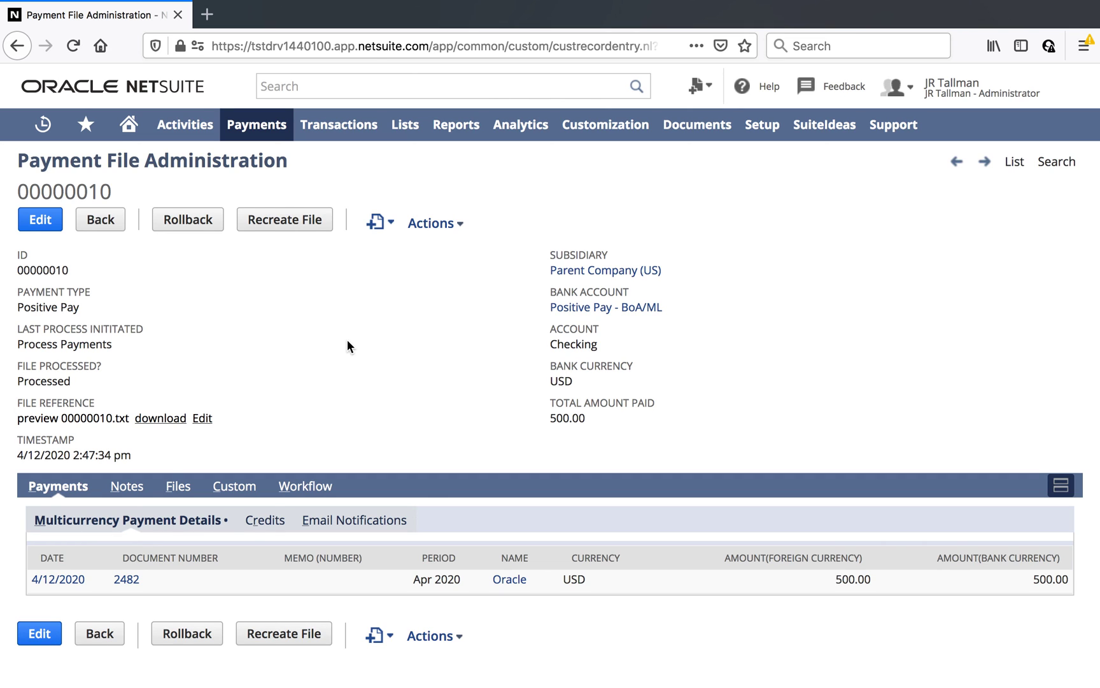
# Step: Open the Payment File Administration list and examine the processing statuses of the payment files
pyautogui.moveTo(256, 124)
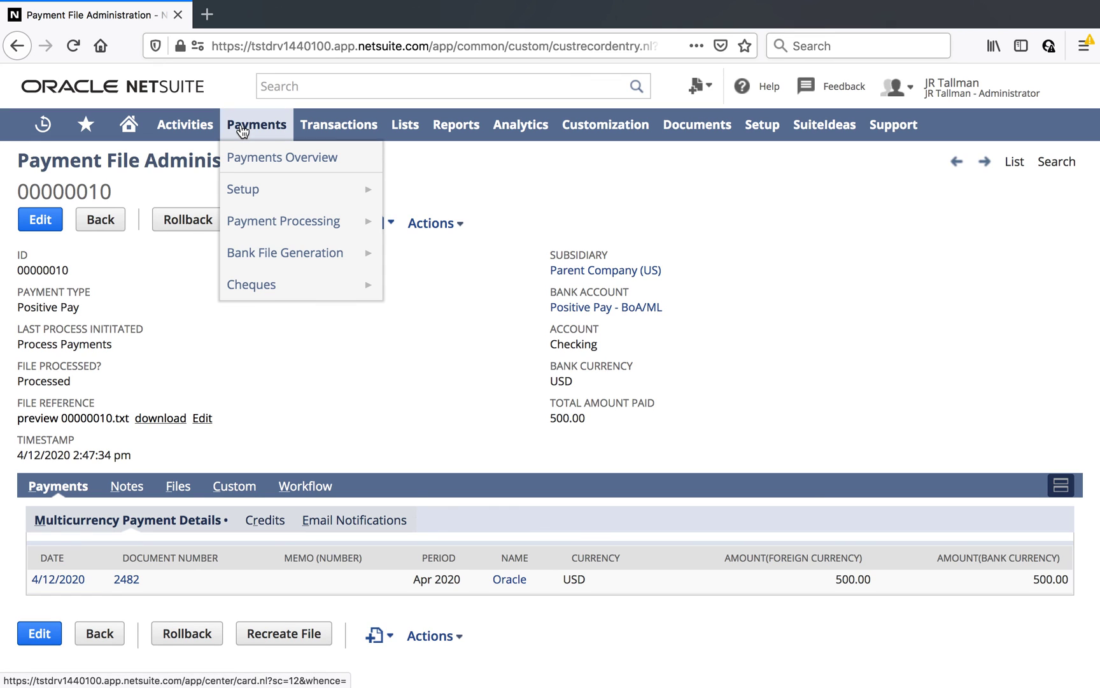
pyautogui.moveTo(261, 217)
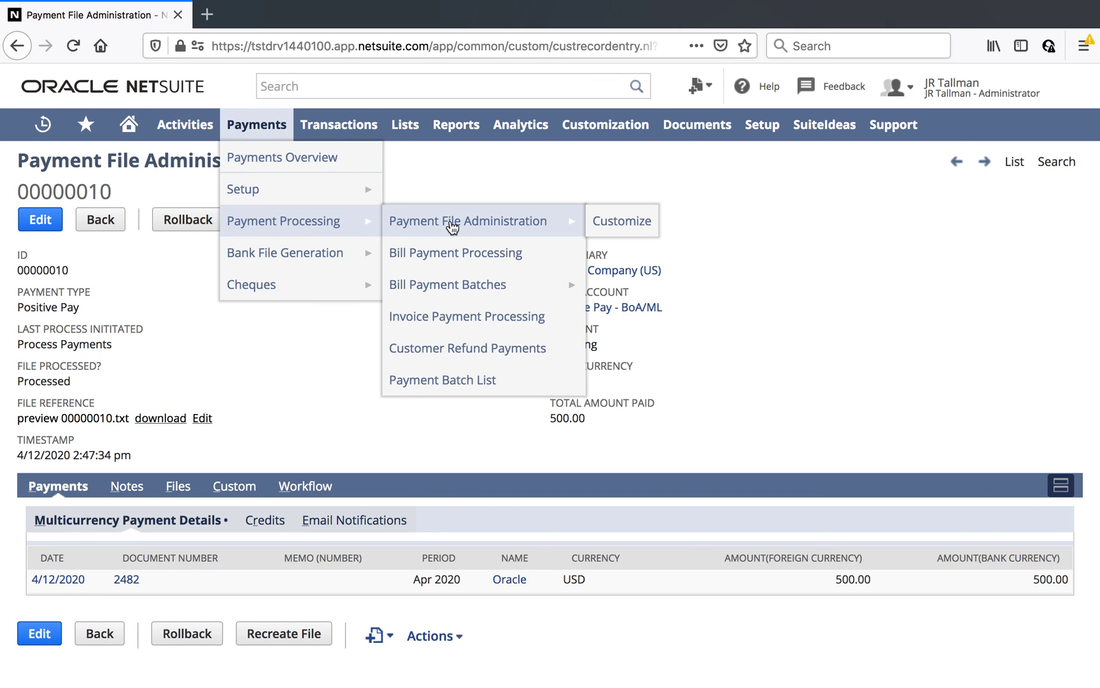
pyautogui.click(474, 227)
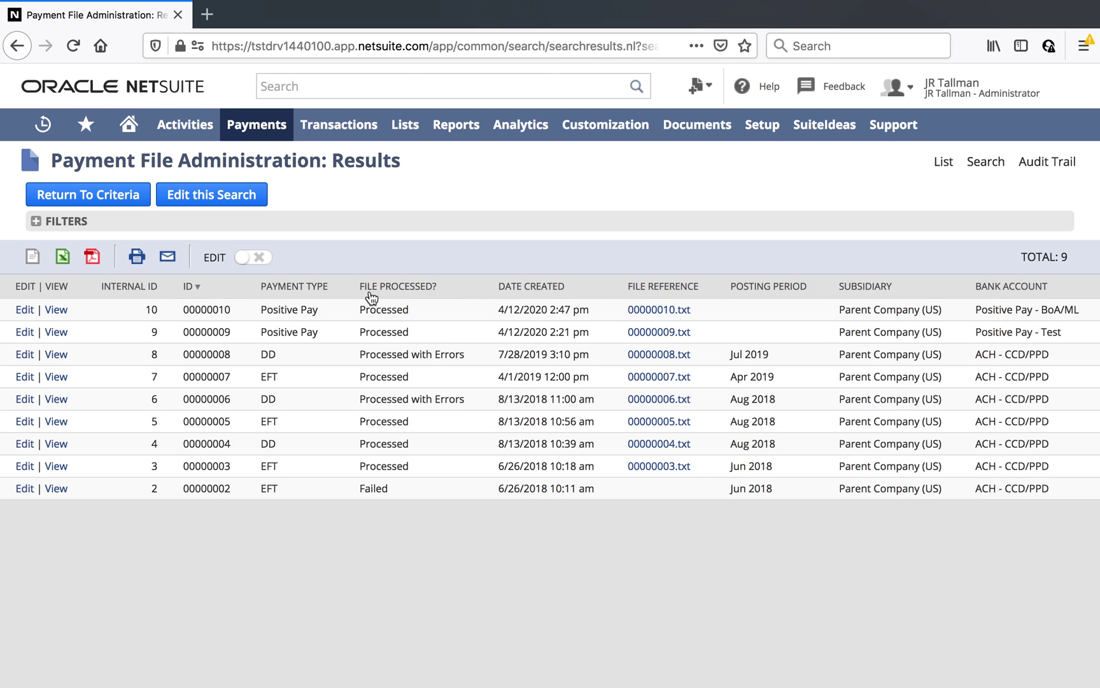
pyautogui.moveTo(467, 351); pyautogui.dragTo(364, 358)
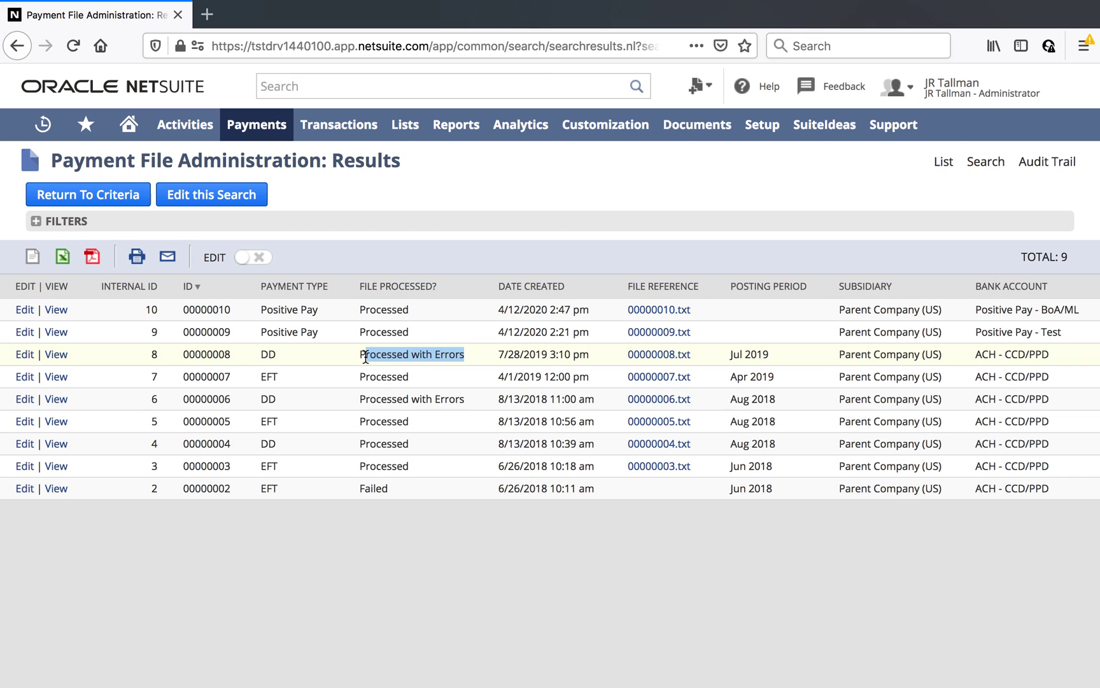